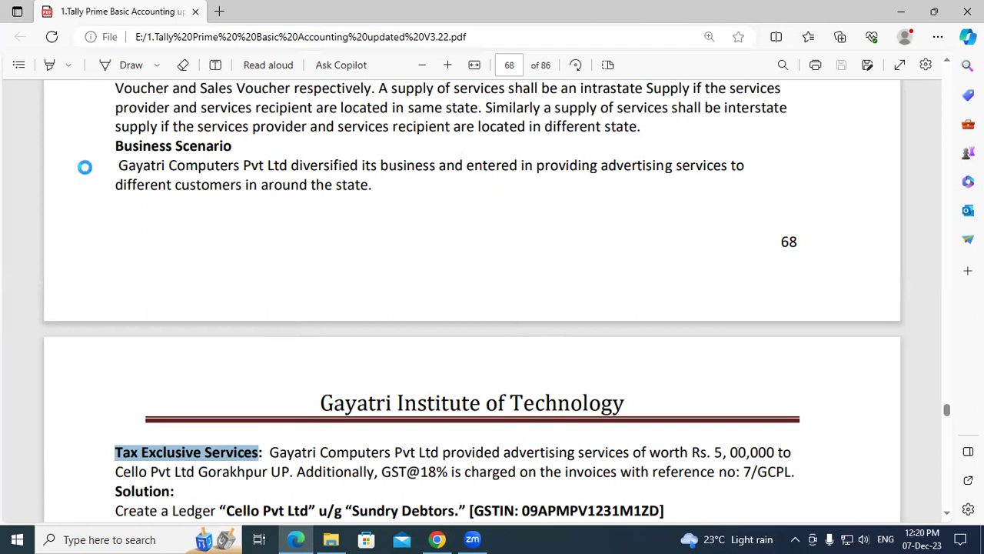
Launch TallyPrime from the desktop and continue in Educational Mode.
key(super+d)
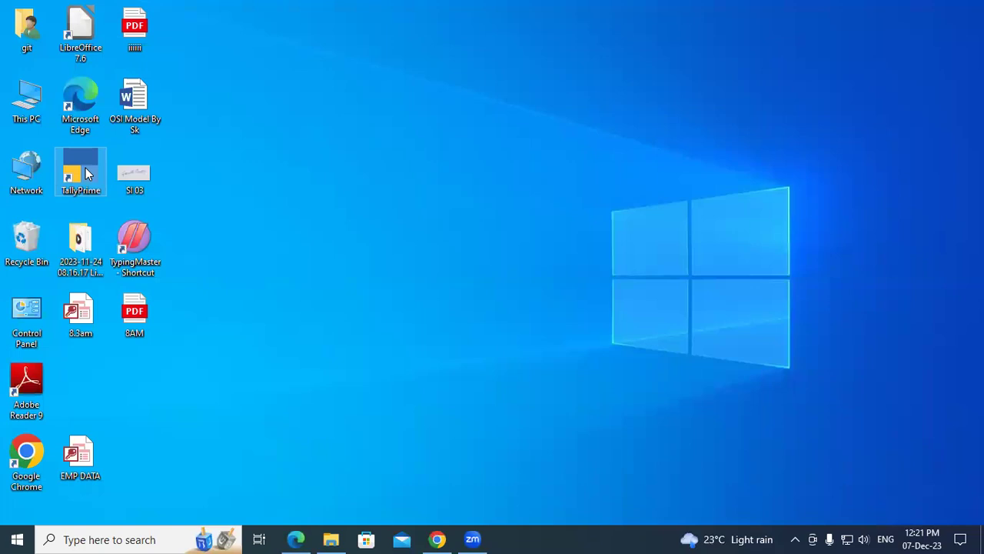
right_click(85, 169)
click(125, 160)
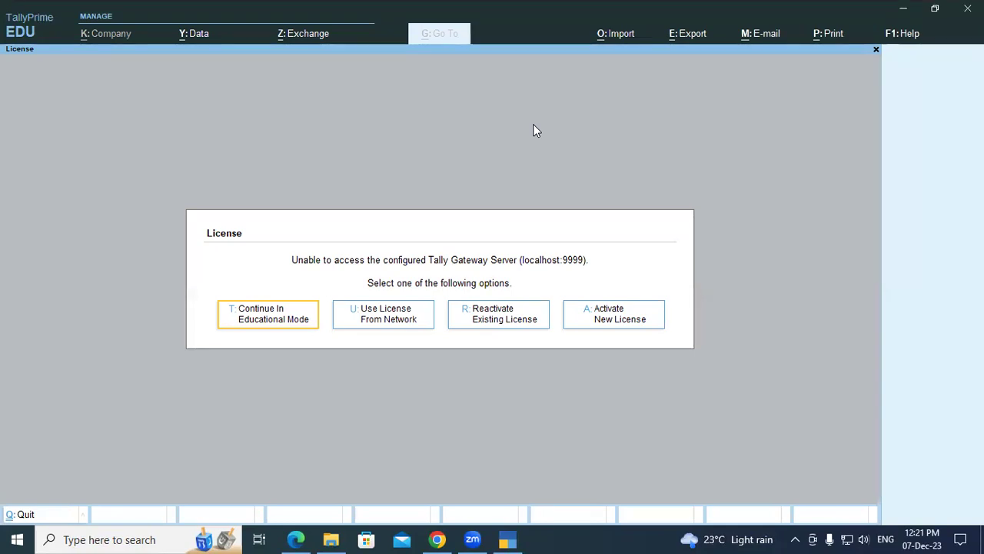
key(Return)
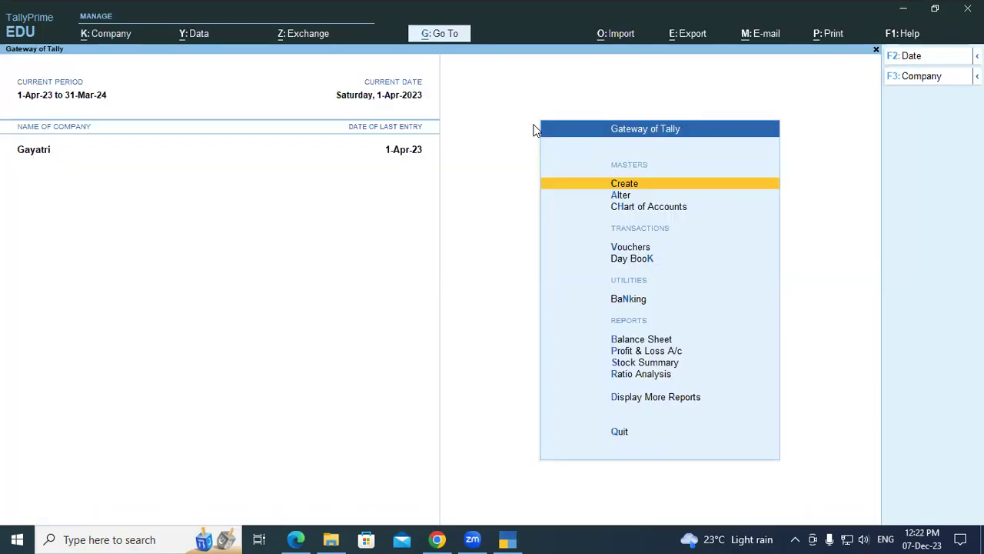
Load the company Gayatri Computer Pvt.Ltd from the 11AM Tally folder on the D: drive.
key(alt)
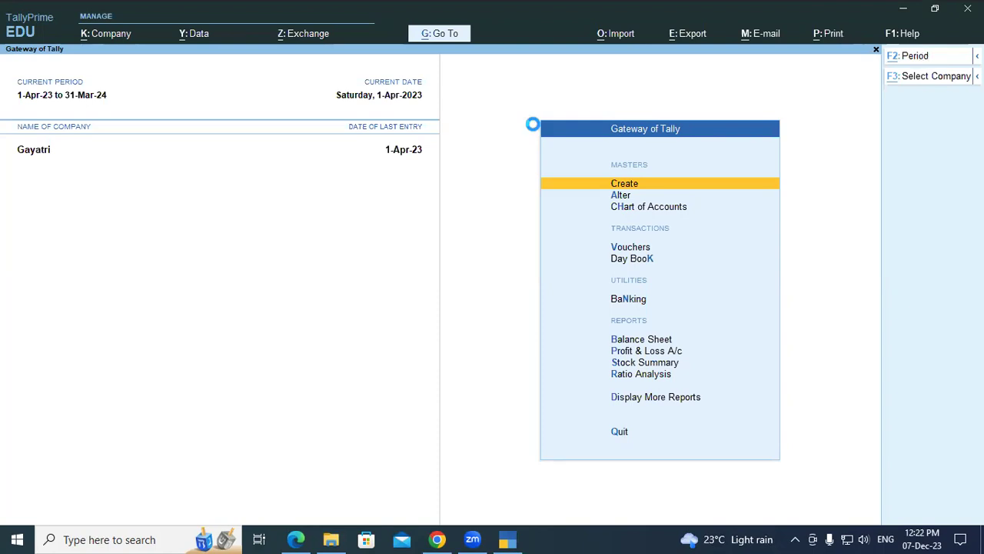
key(F3)
key(Up)
key(Up)
key(Up)
key(Return)
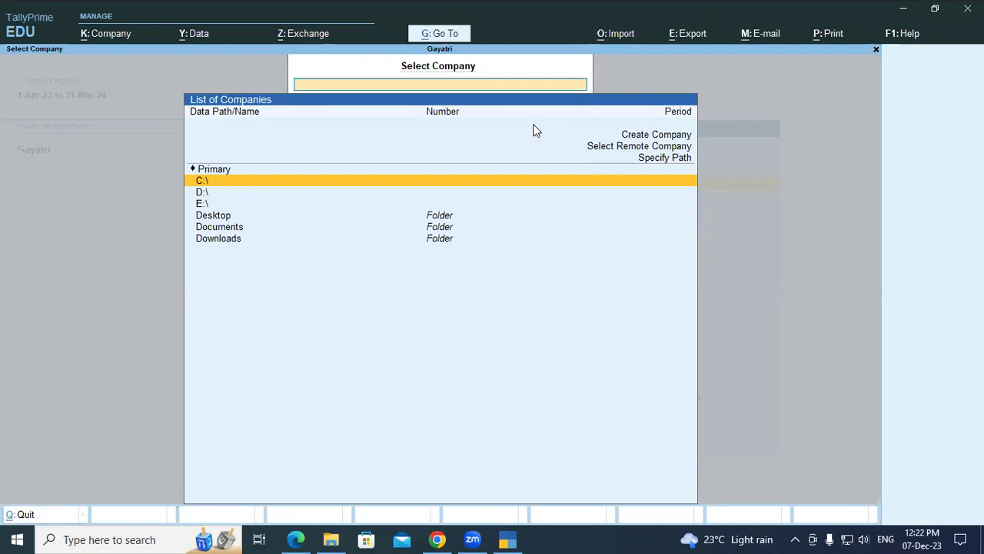
key(Down)
key(Return)
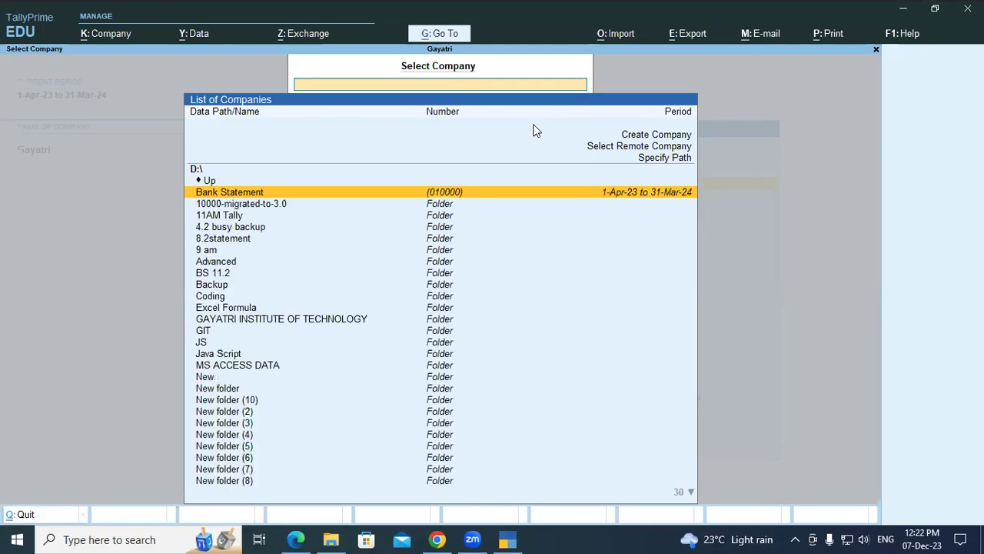
key(Down)
key(Down)
key(Return)
key(Return)
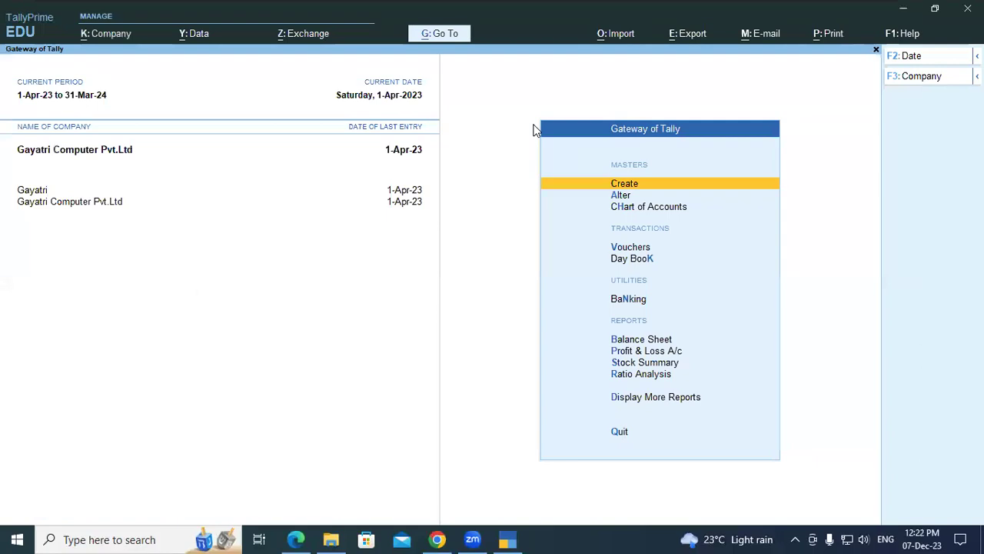
Start a new sales voucher of type Sales B2B with the voucher class Sales Local.
key(Down)
key(Down)
key(Down)
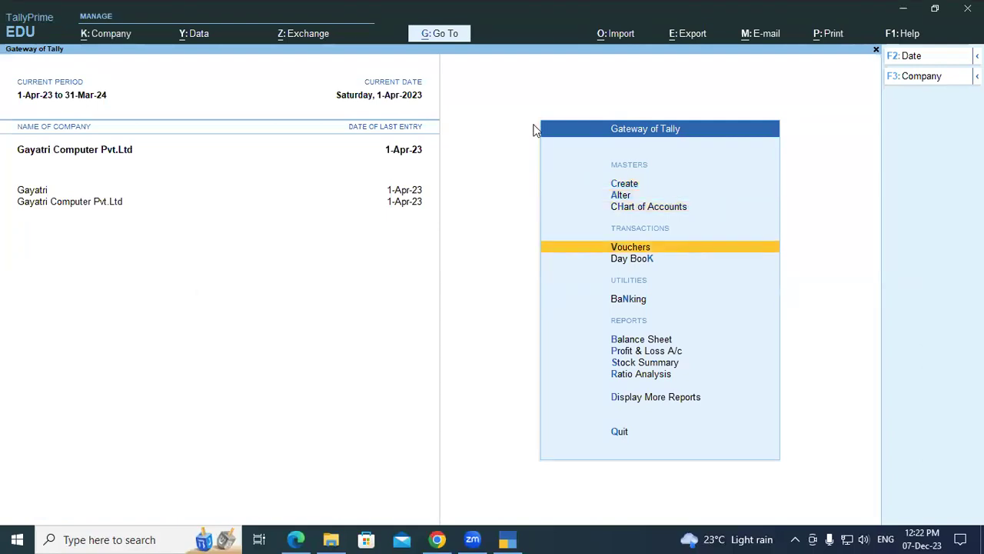
key(Return)
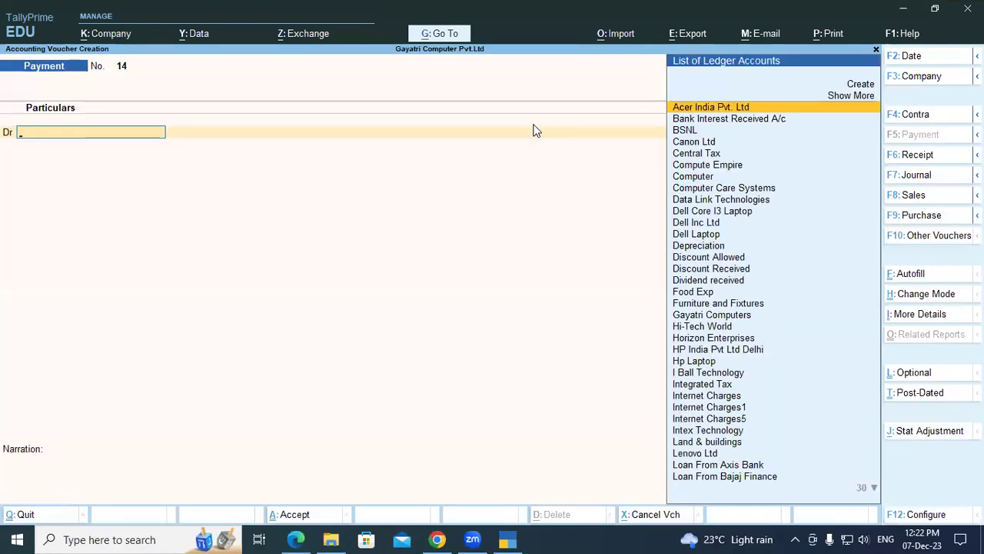
key(F8)
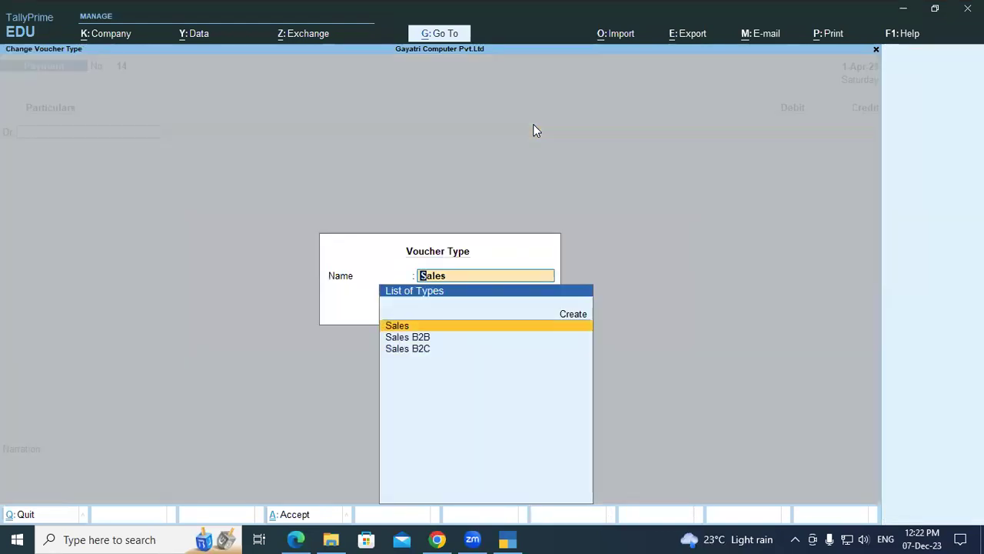
key(Down)
key(Return)
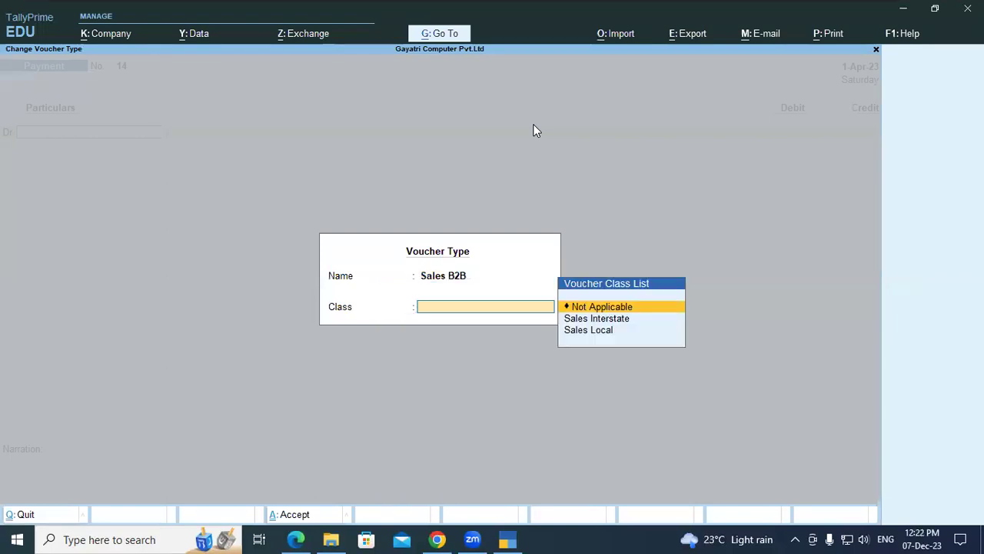
key(Down)
key(Down)
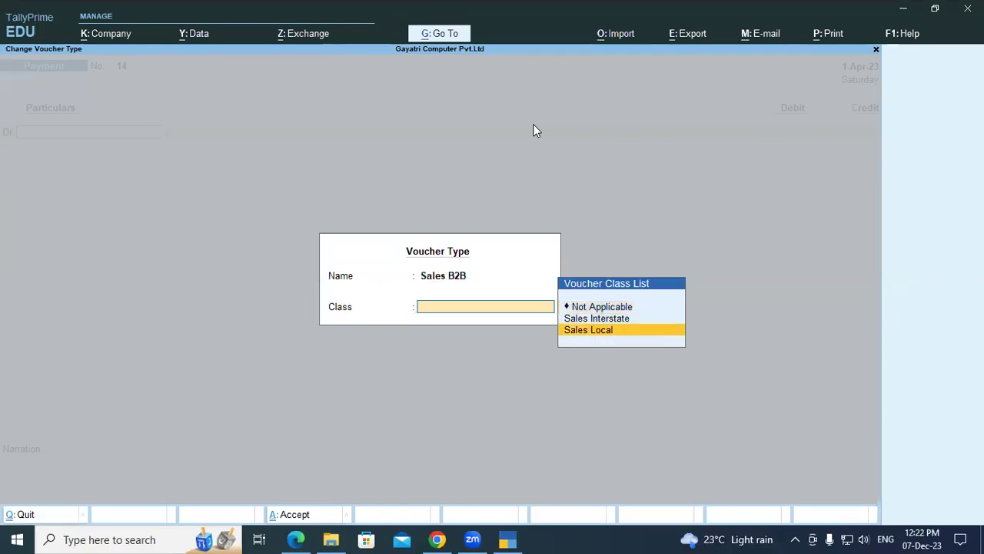
key(Return)
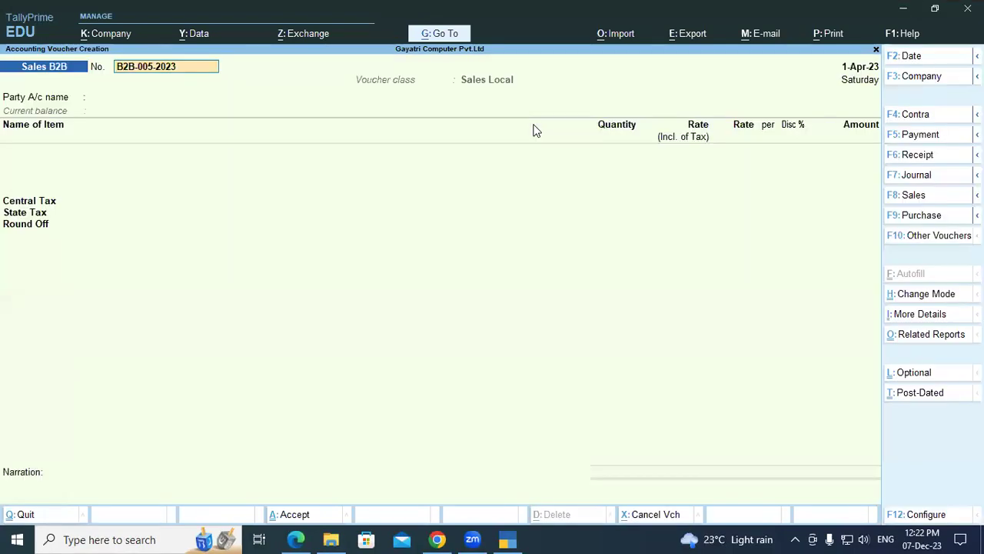
Check the invoice reference in the exercise PDF in Edge, and set Provide Reference No. and Date to Yes in TallyPrime's voucher configuration.
click(306, 536)
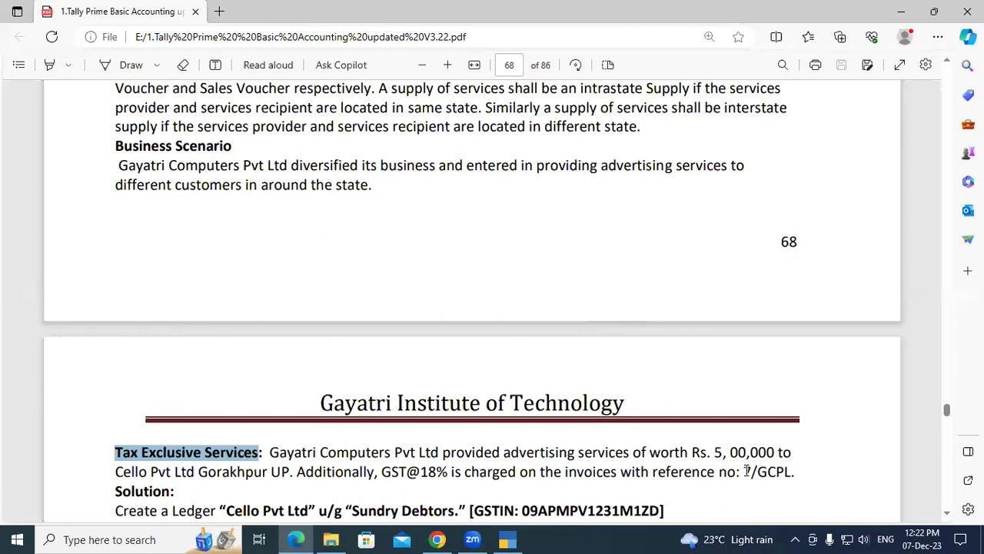
drag(746, 472, 800, 472)
click(800, 472)
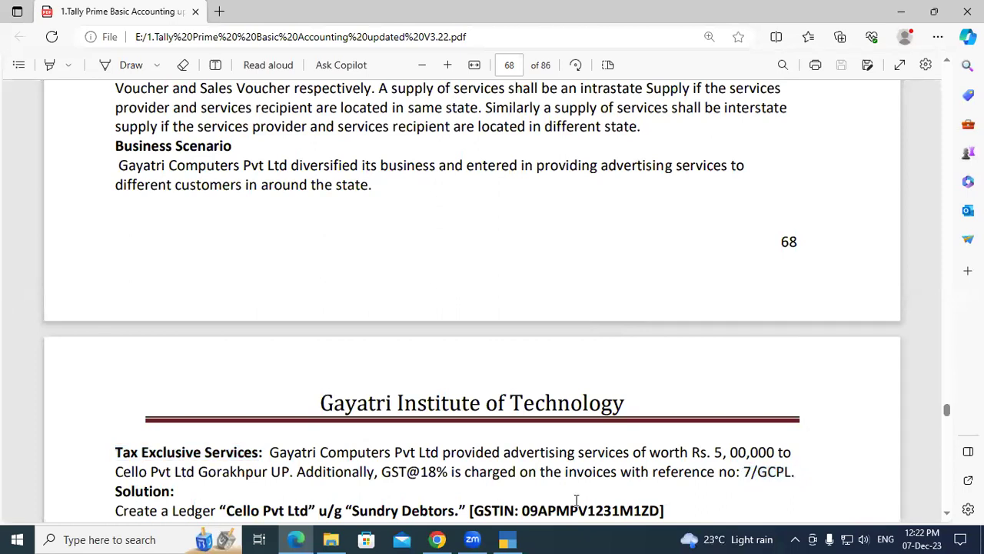
click(508, 539)
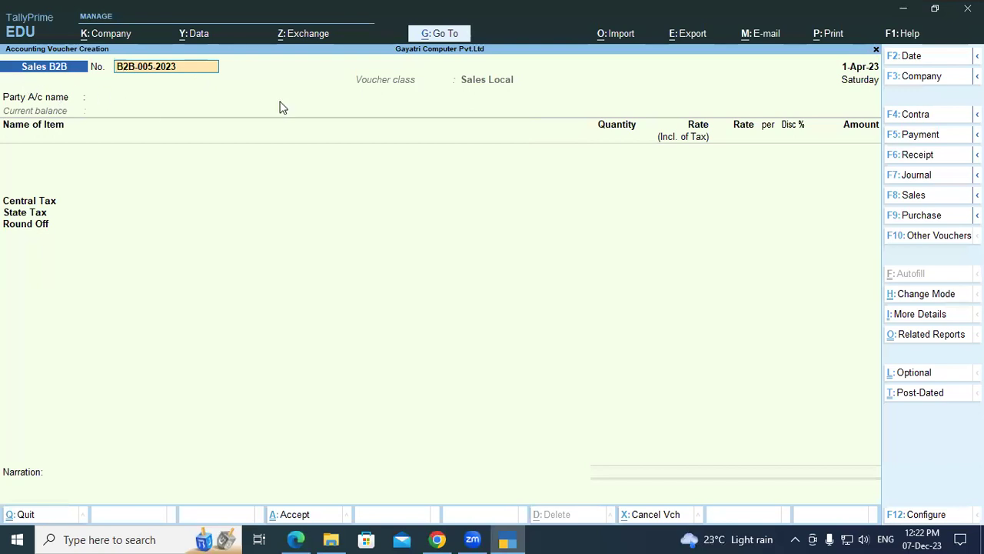
click(926, 514)
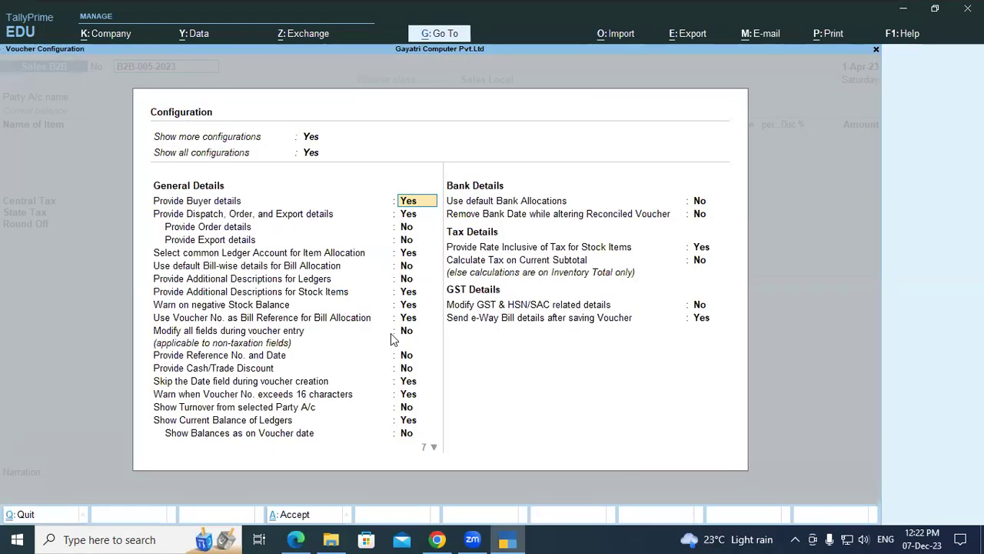
key(Return)
key(Return)
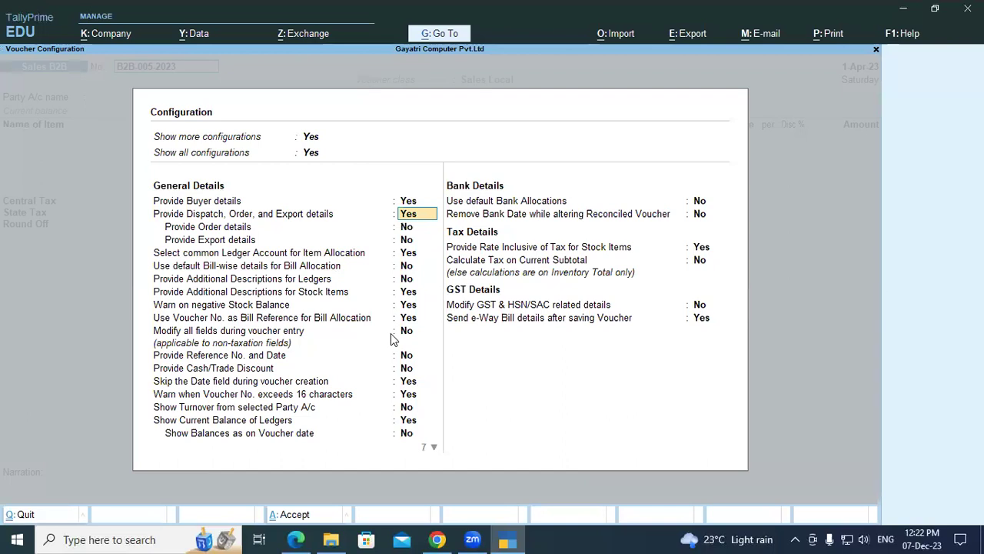
key(Return)
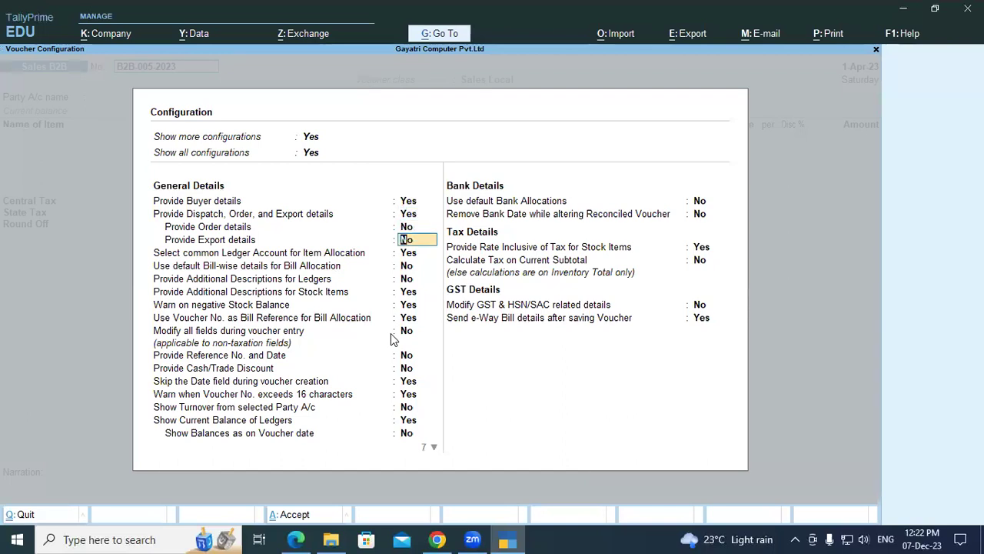
key(Return)
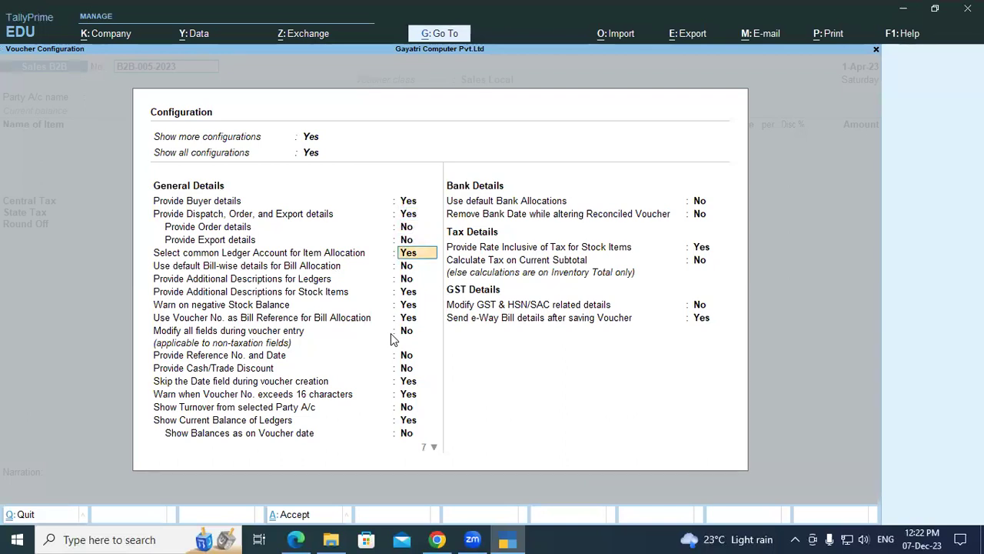
key(Return)
key(Return)
key(Return)
key(Return)
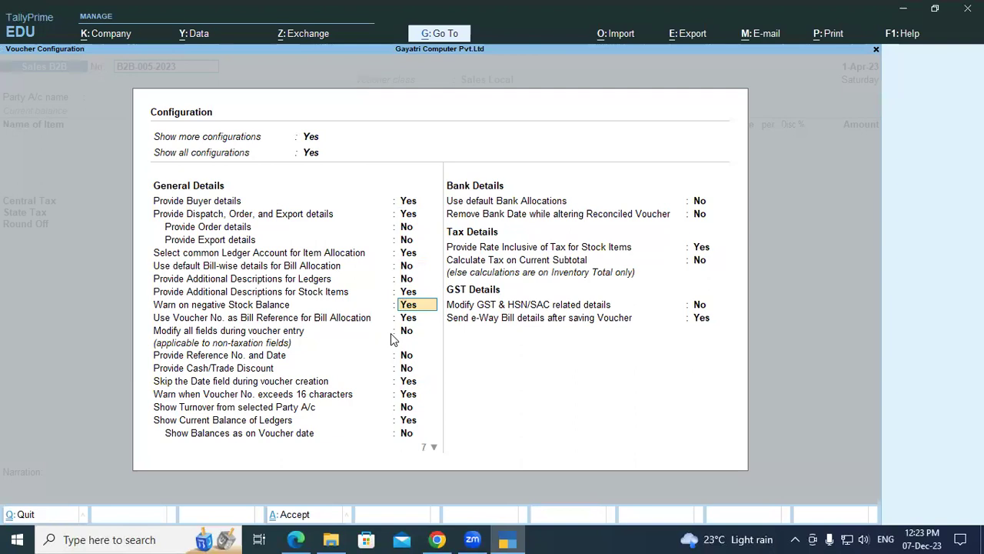
key(Return)
key(Return)
key(Return)
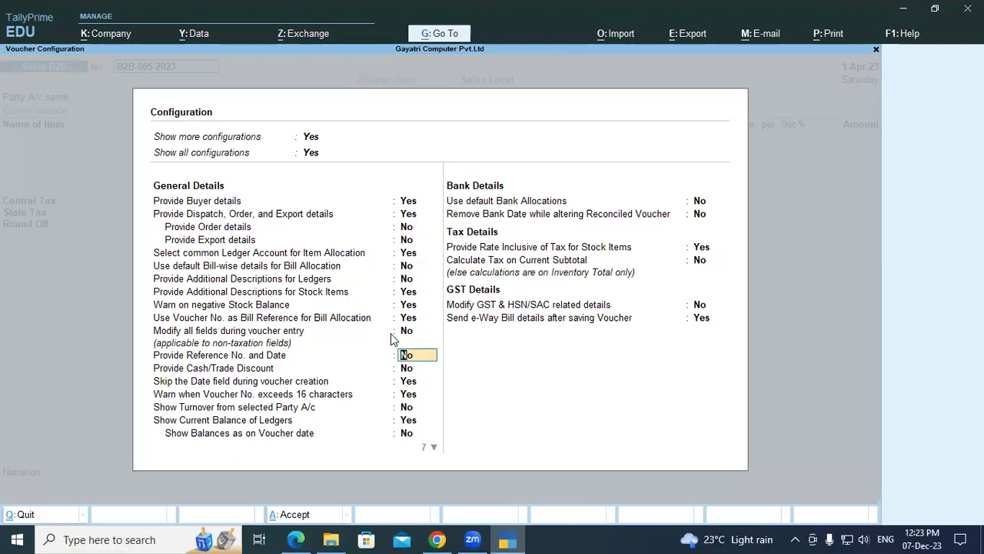
text(y)
key(Return)
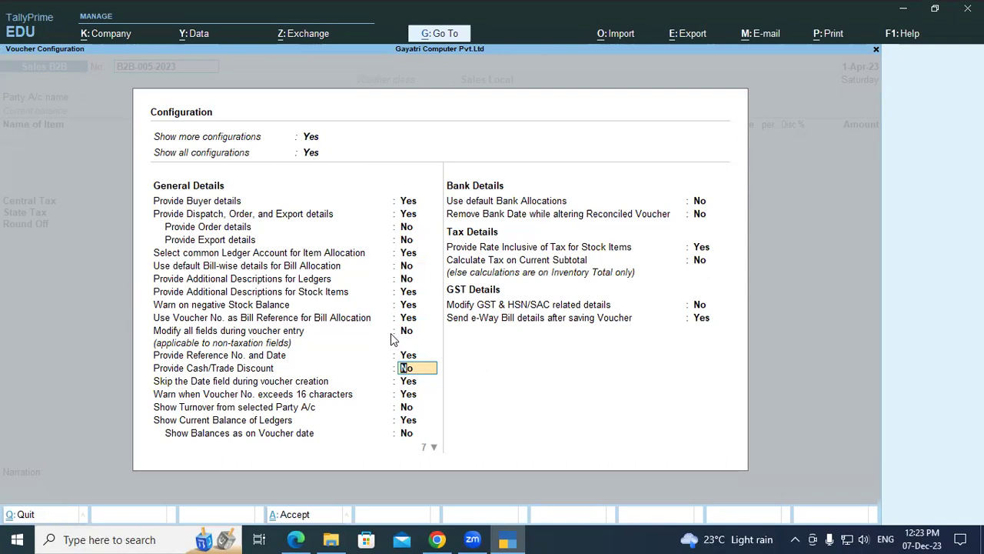
key(ctrl+a)
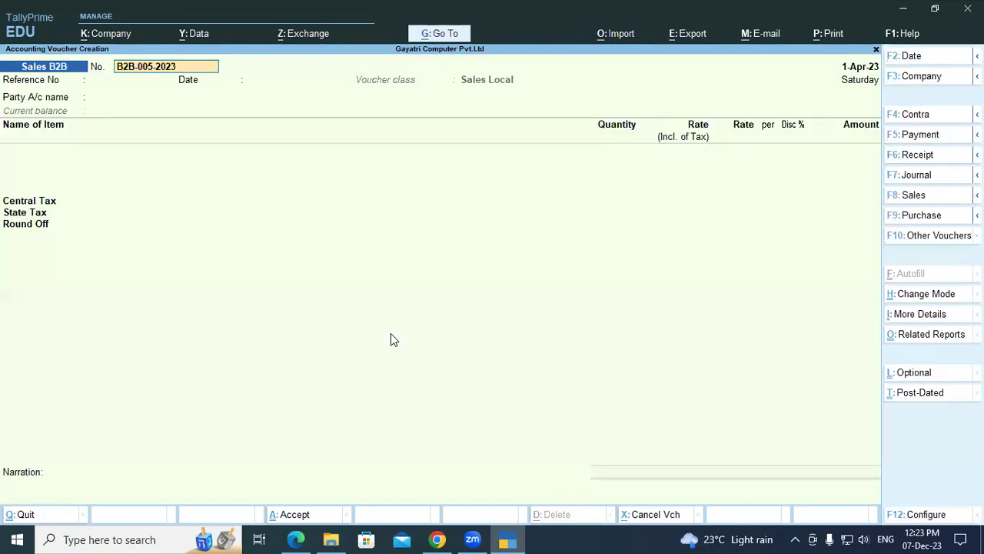
Keep the voucher number and enter reference number 7/GCPL from the PDF with reference date 1-Apr-23.
key(Return)
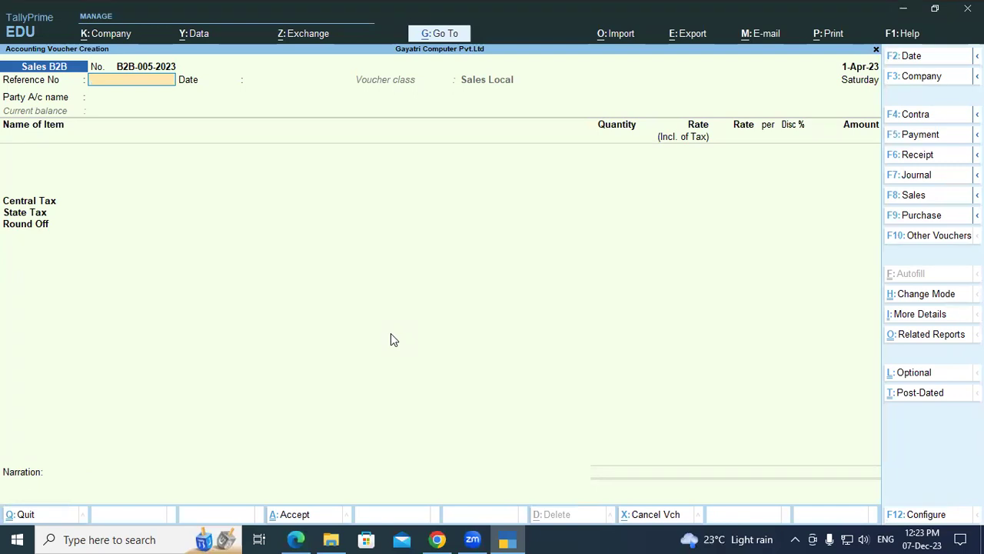
key(alt+Tab)
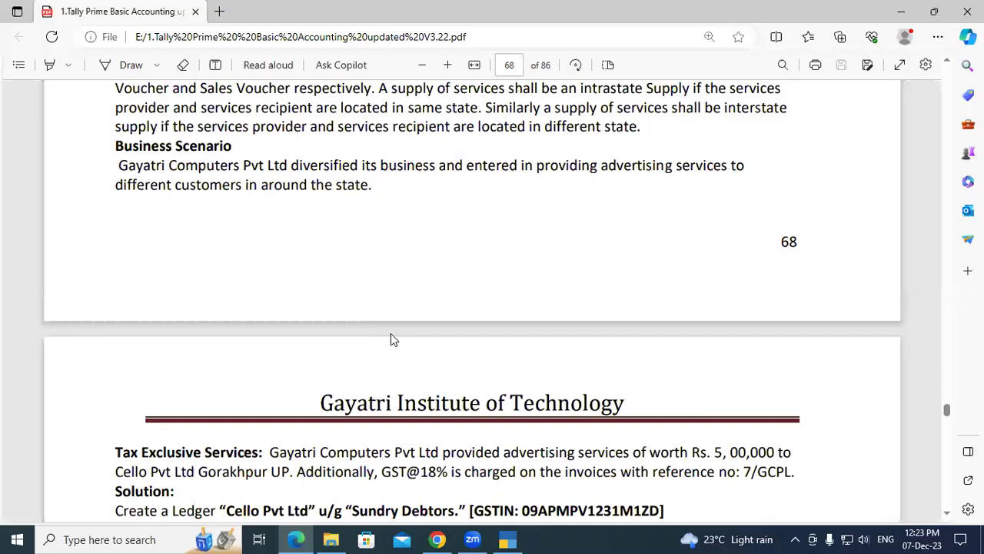
key(alt+Tab)
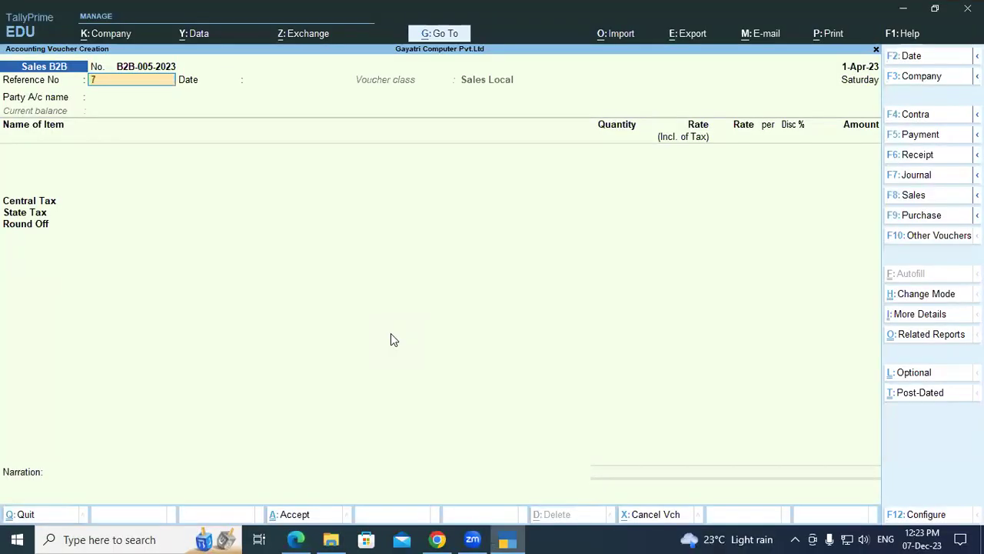
text(/GCPL)
key(Return)
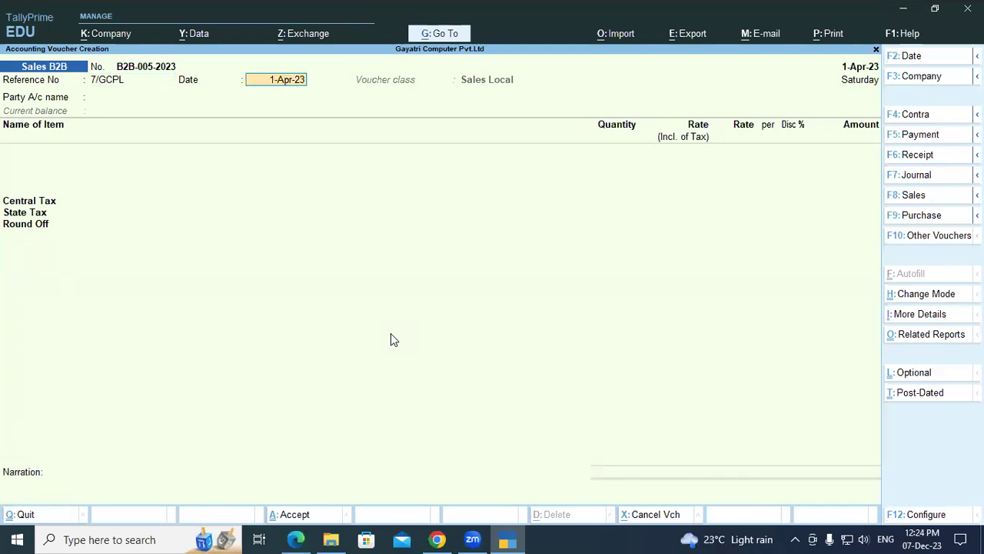
key(Return)
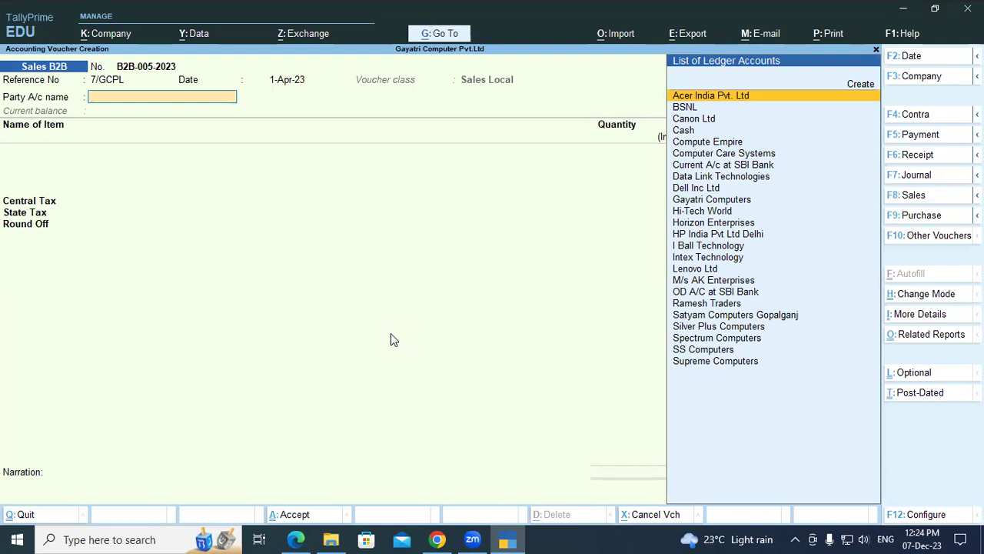
Create a new party ledger from the voucher and name it Cello Pvt Ltd, copying the name from the exercise PDF.
key(alt+Tab)
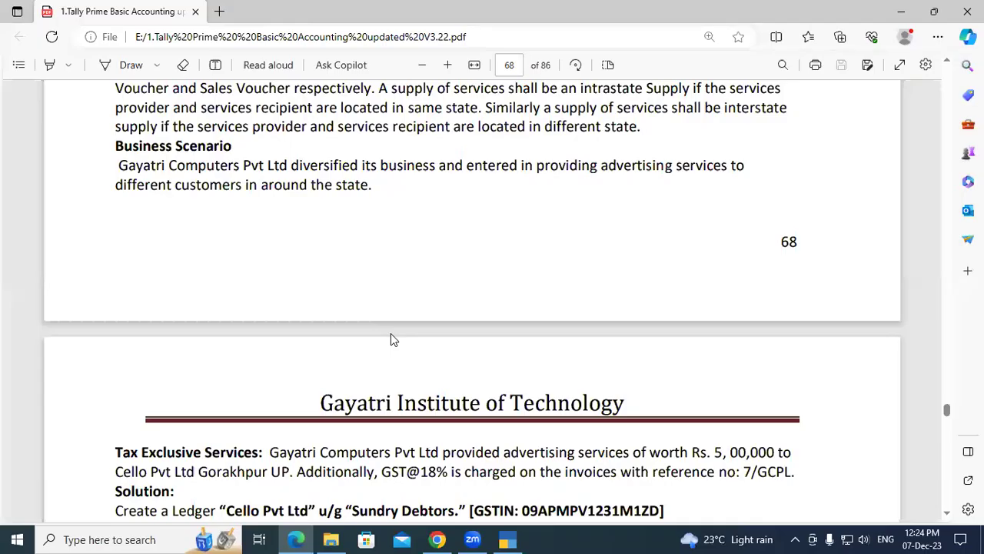
key(alt+Tab)
key(alt+c)
key(alt+Tab)
scroll(366, 395, down, 3)
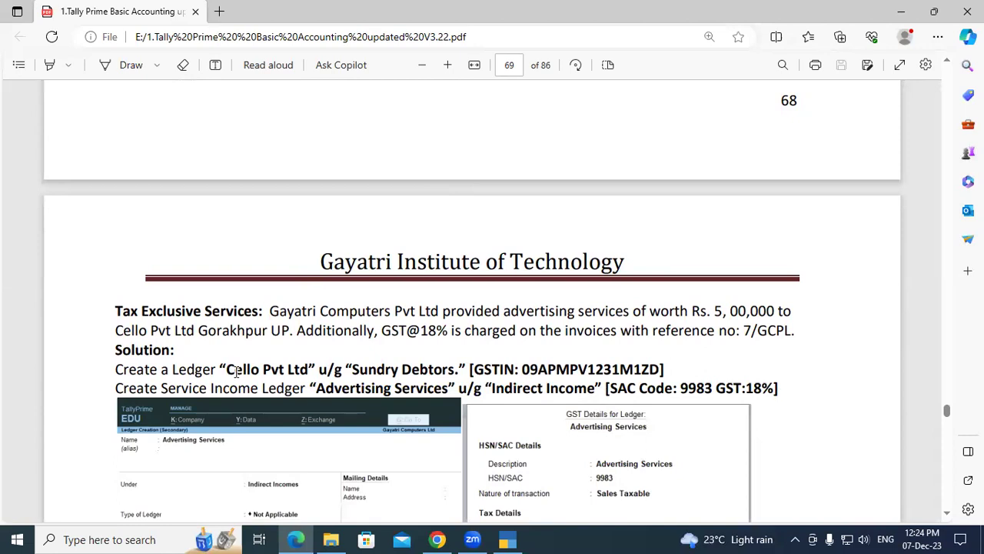
drag(228, 370, 311, 370)
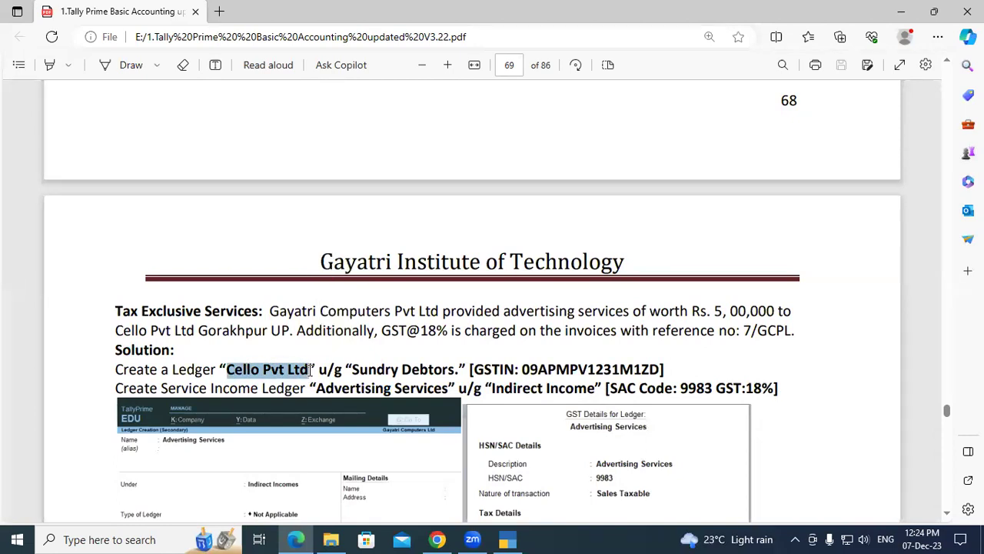
key(ctrl+c)
key(alt+Tab)
key(ctrl+v)
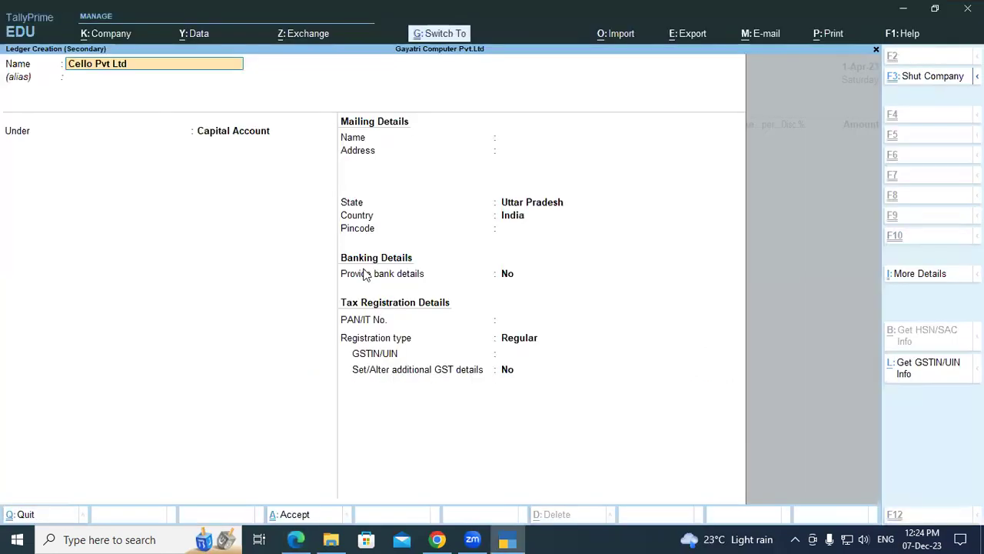
Place the Cello Pvt Ltd ledger under Sundry Debtors, keeping the default bill-by-bill settings and the mailing name.
key(Return)
key(Return)
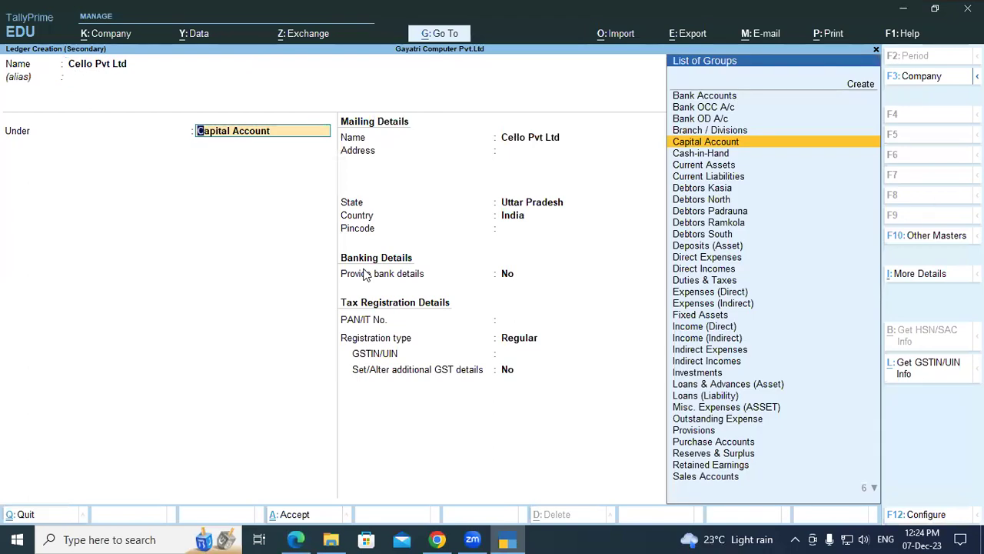
text(Sun)
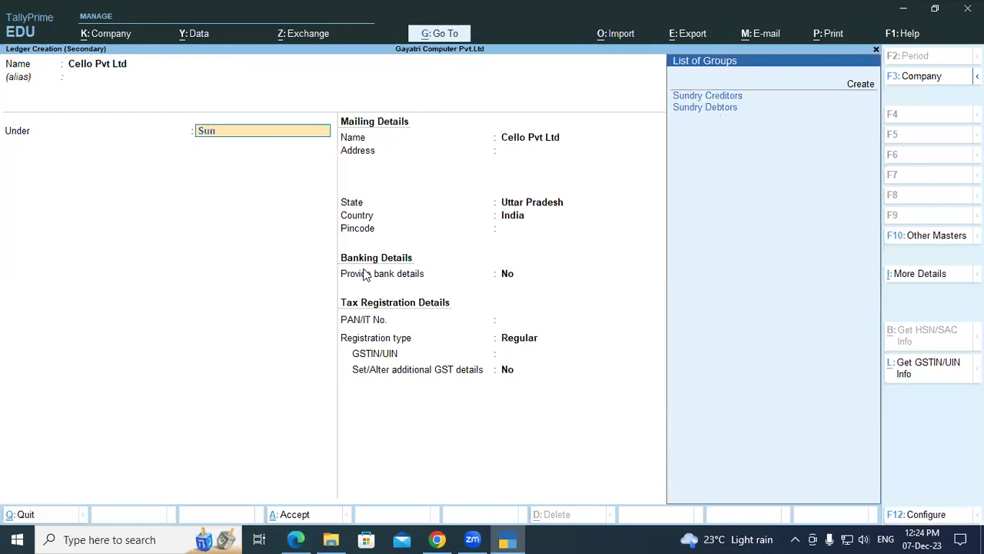
key(Down)
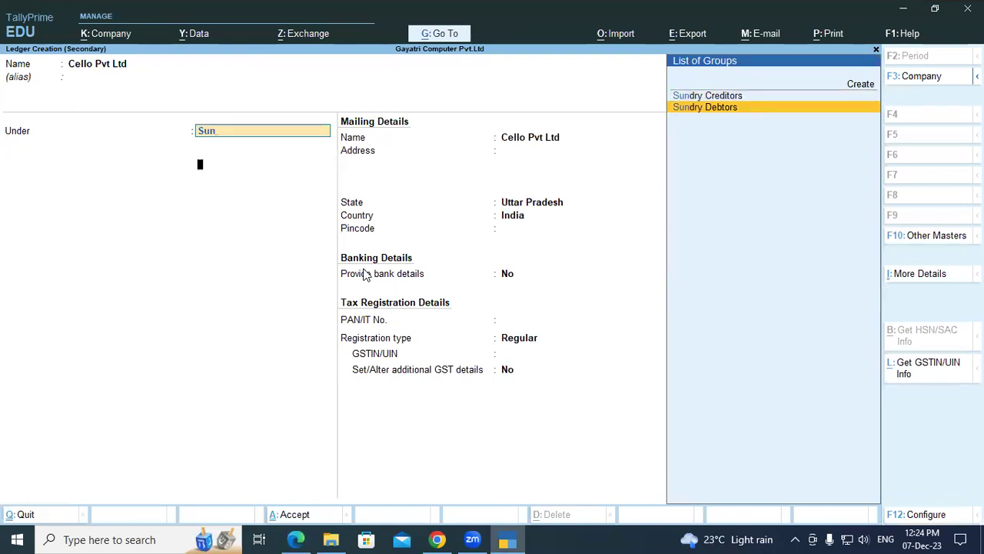
key(Return)
key(Return)
key(Return)
key(Return)
key(Return)
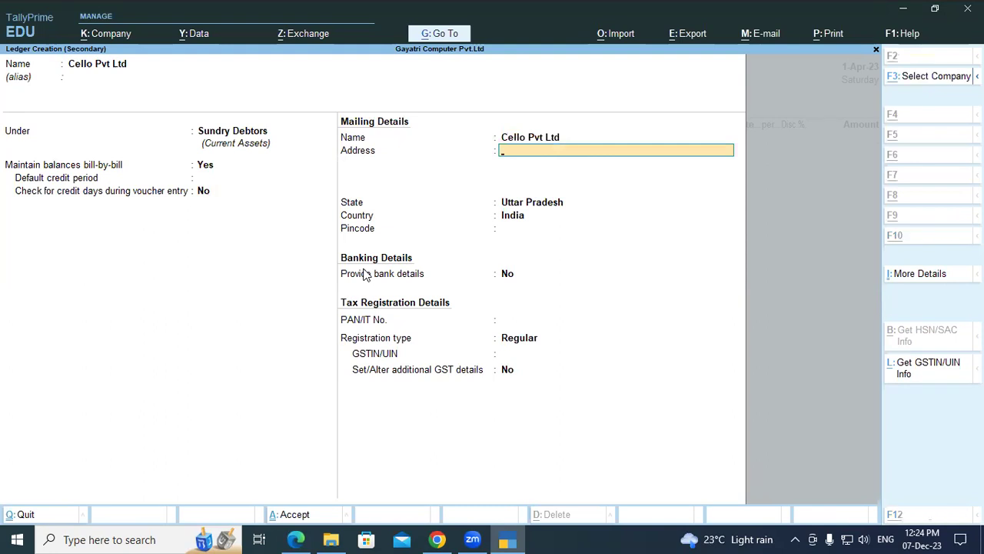
Check the party's location in the exercise PDF in Edge, and enter Gorakhpur as the address in TallyPrime, keeping Uttar Pradesh and India.
key(alt+Tab)
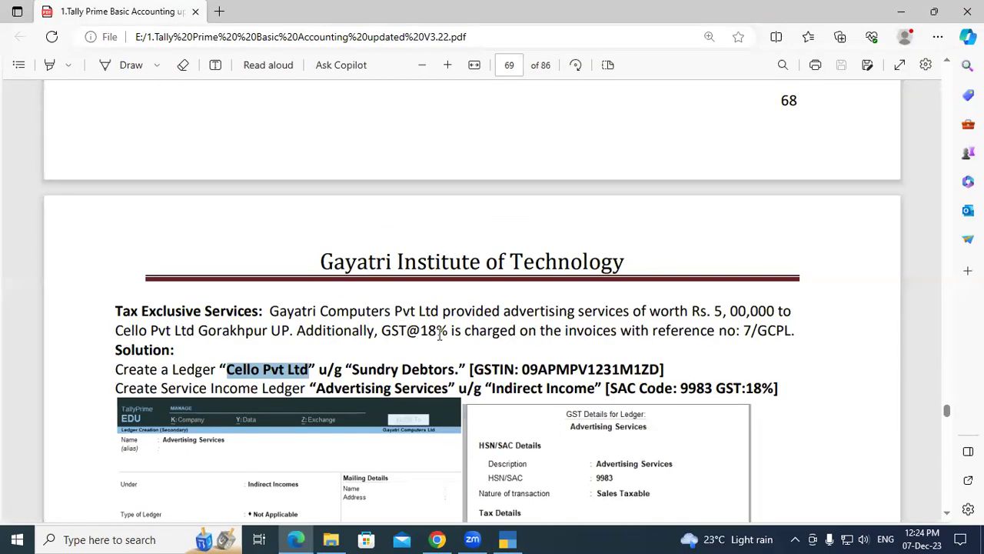
key(alt+Tab)
text(Gorak)
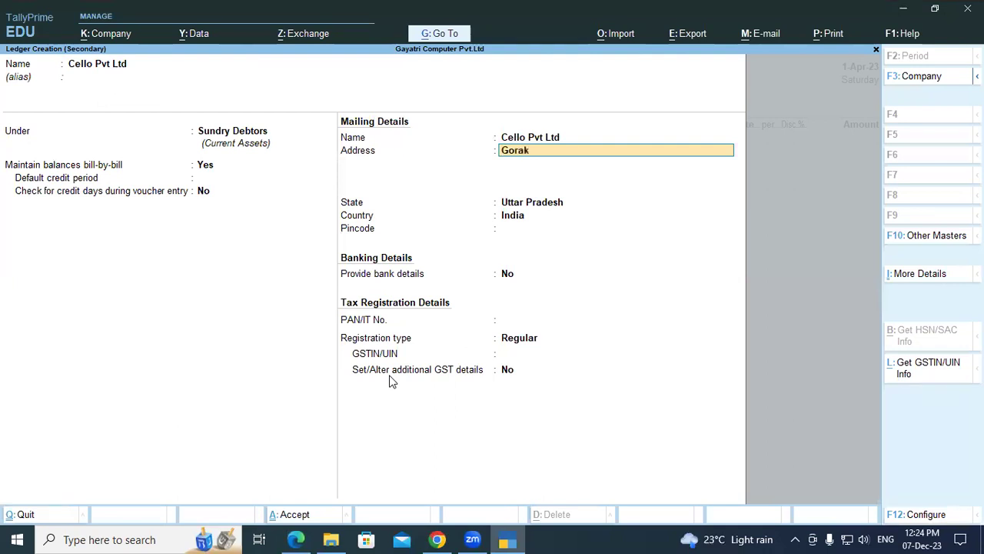
text(hpu)
key(Return)
key(Return)
key(Return)
key(Return)
key(Return)
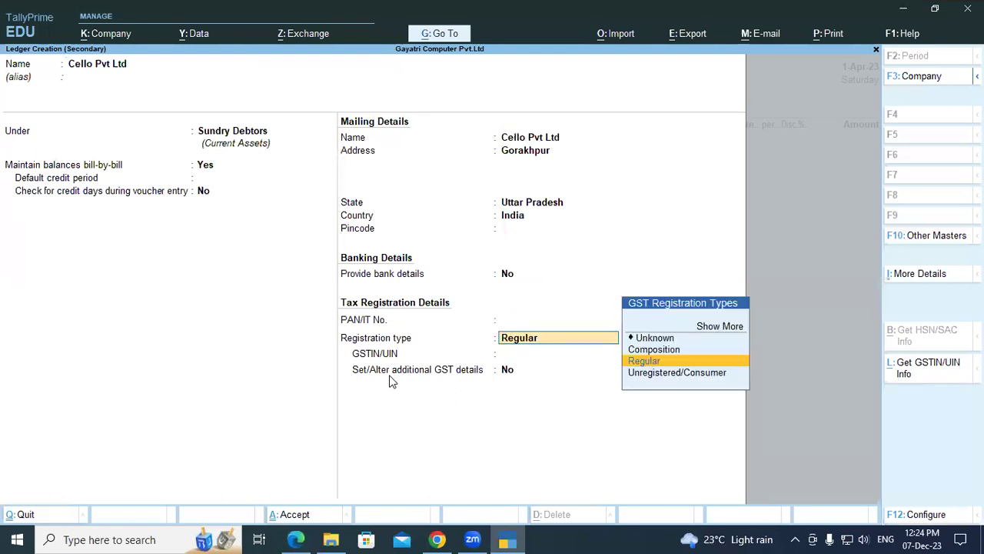
Keep the registration type Regular and fill in the party's GSTIN/UIN with the number copied from the exercise PDF in Edge.
key(Return)
key(alt+Tab)
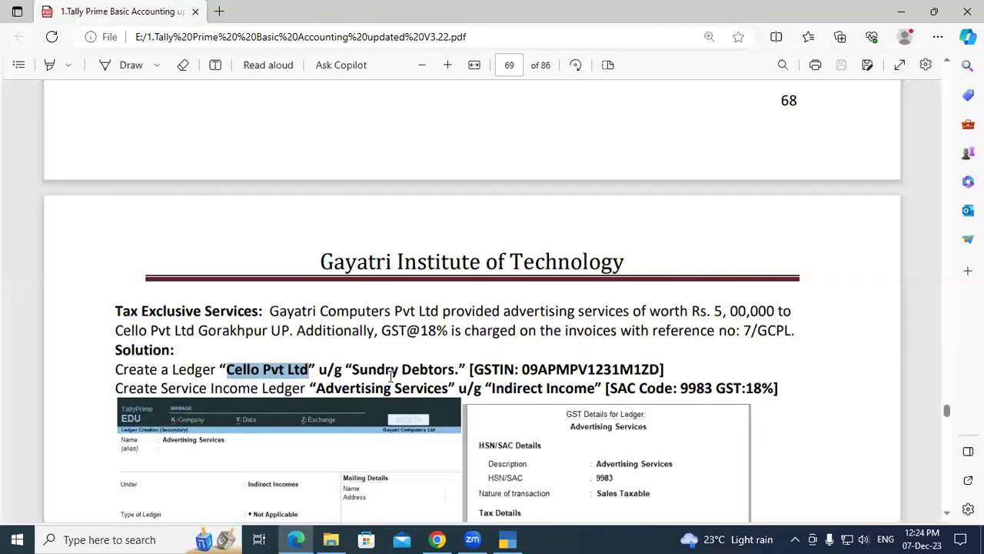
drag(523, 369, 657, 369)
key(ctrl+c)
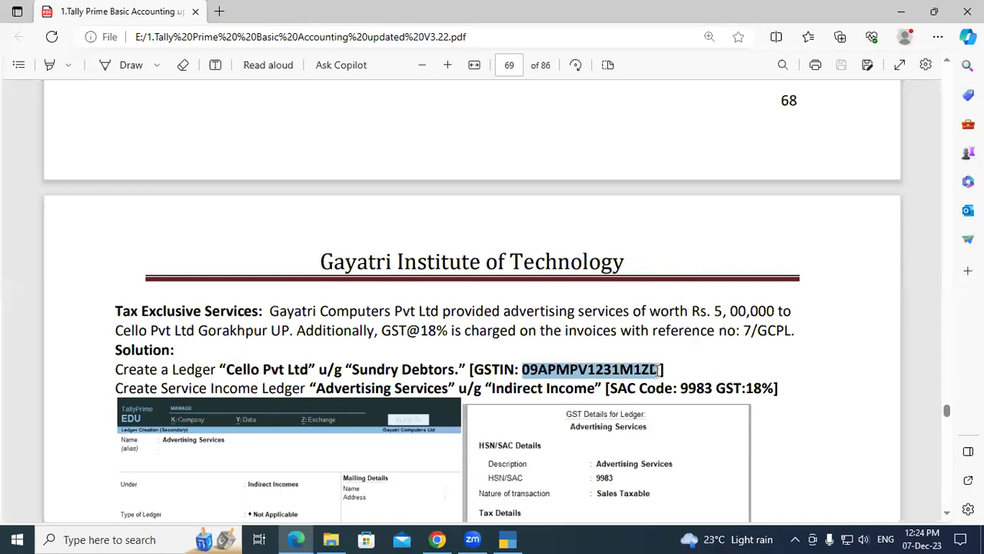
key(alt+Tab)
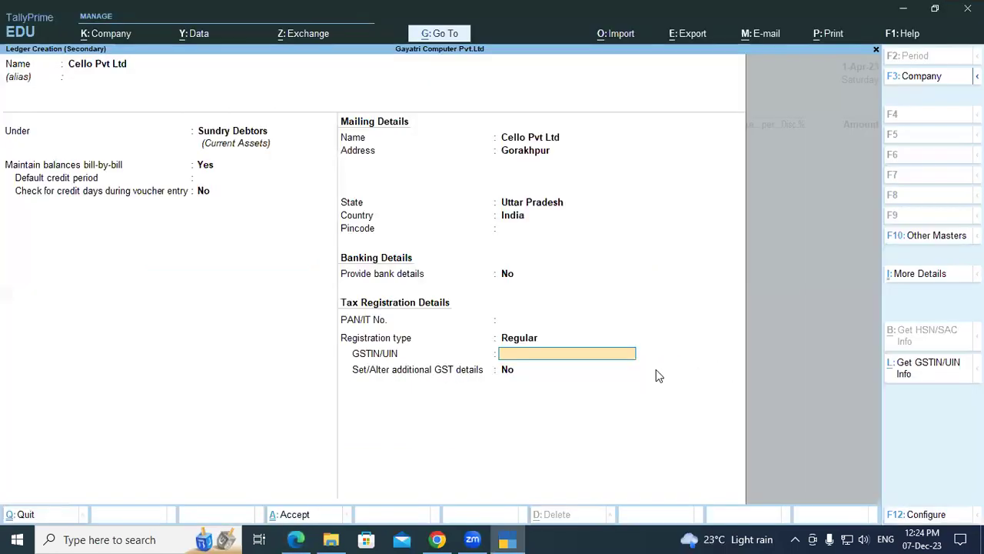
key(ctrl+alt+v)
key(Return)
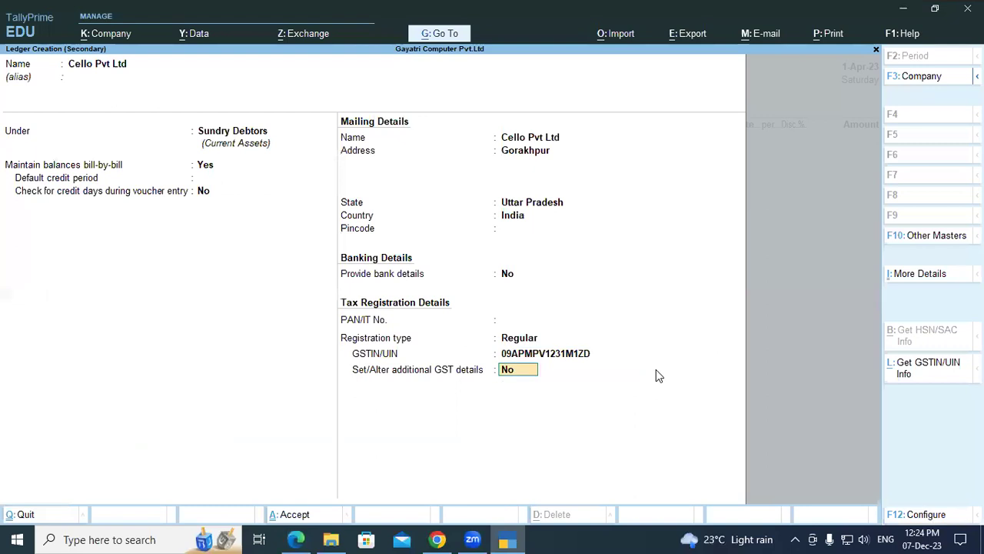
Save the Cello Pvt Ltd ledger and accept the voucher's dispatch and party details with Uttar Pradesh as place of supply.
key(Return)
key(Return)
key(Return)
key(Return)
key(Return)
key(Return)
key(Return)
key(Return)
key(Return)
key(Return)
key(Return)
key(Return)
key(Return)
key(Return)
key(Return)
key(Return)
key(Return)
key(Return)
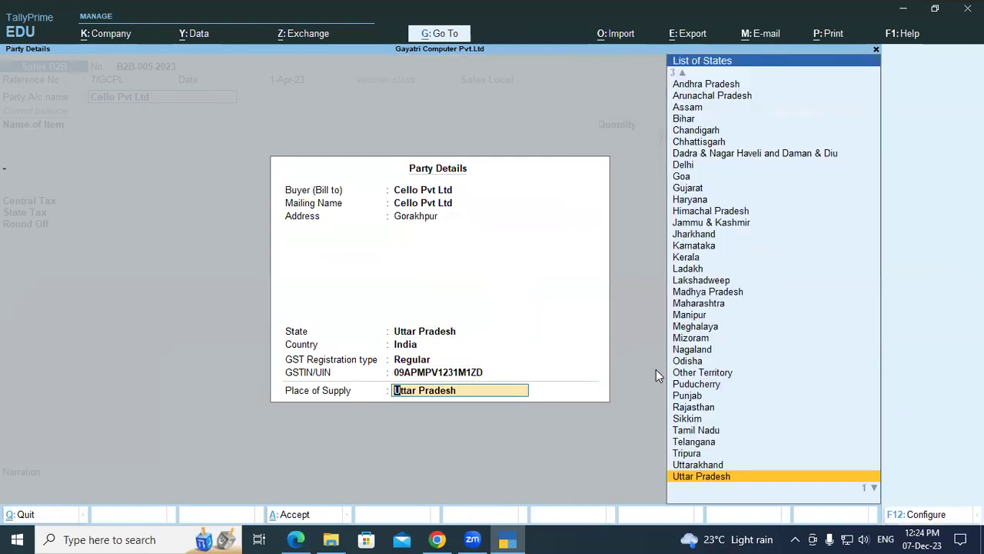
key(Return)
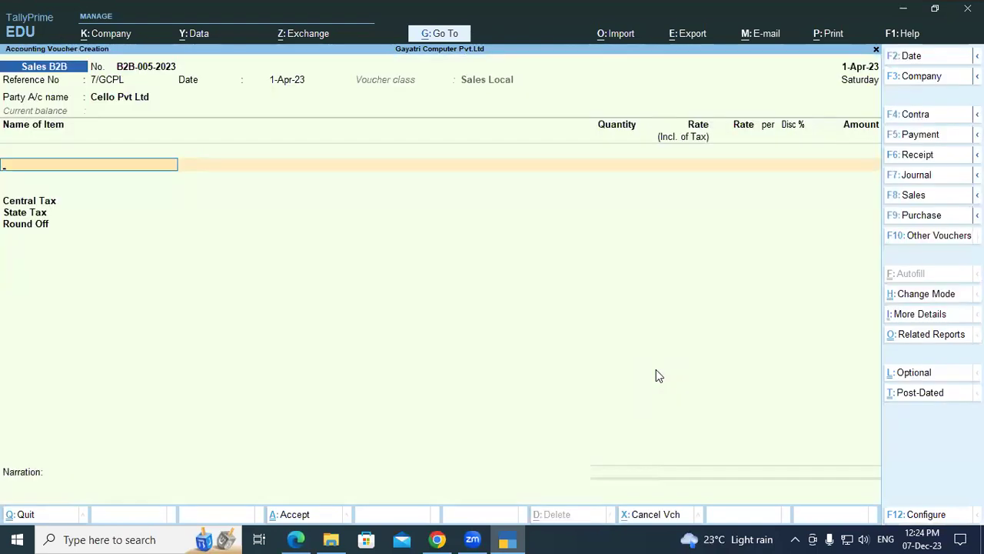
Change the voucher mode to Accounting Invoice and accept the voucher header and Cello Pvt Ltd party details again.
key(ctrl+h)
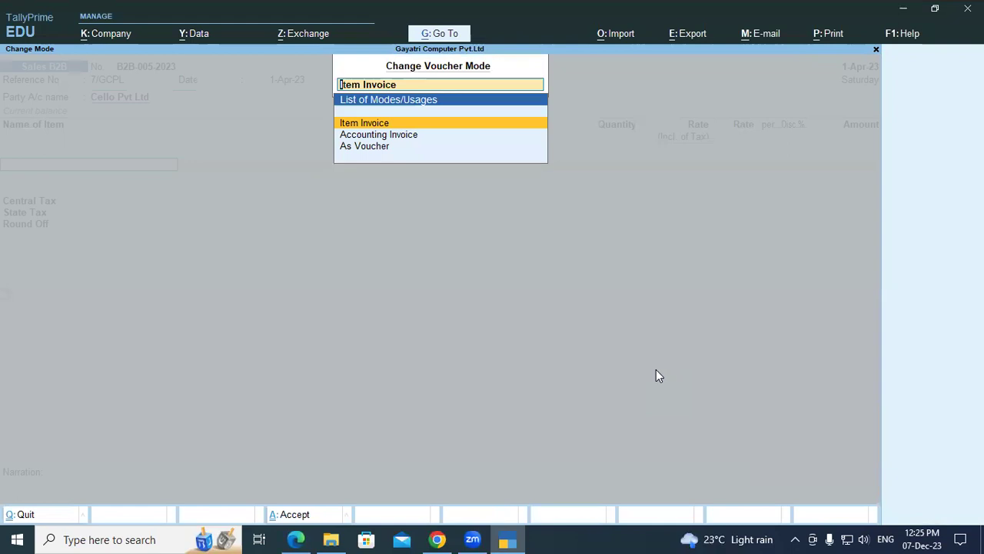
key(Down)
key(Return)
key(Return)
key(Return)
key(Return)
key(Return)
key(Return)
key(Return)
key(Return)
key(Return)
key(Return)
key(Return)
key(Return)
key(Return)
key(Return)
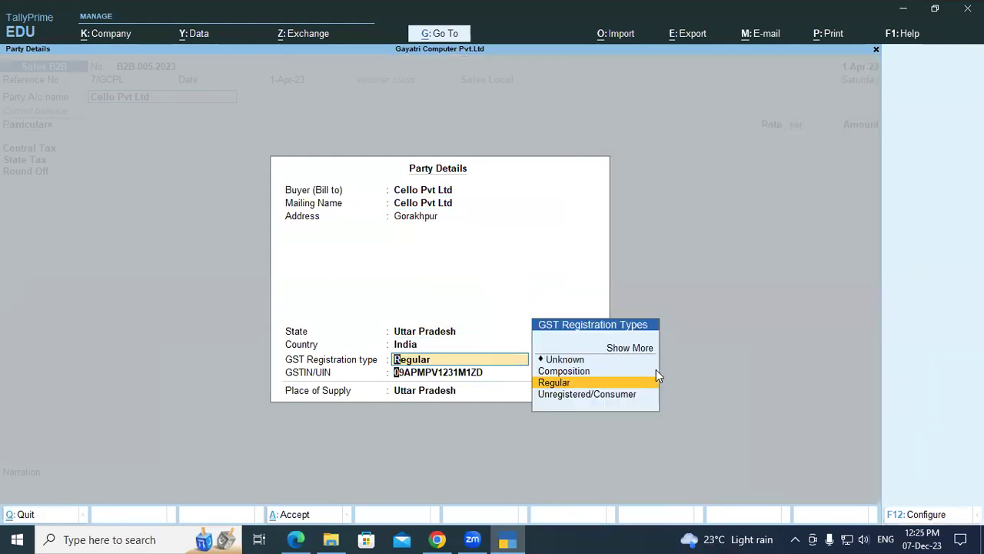
key(Return)
key(Return)
key(Return)
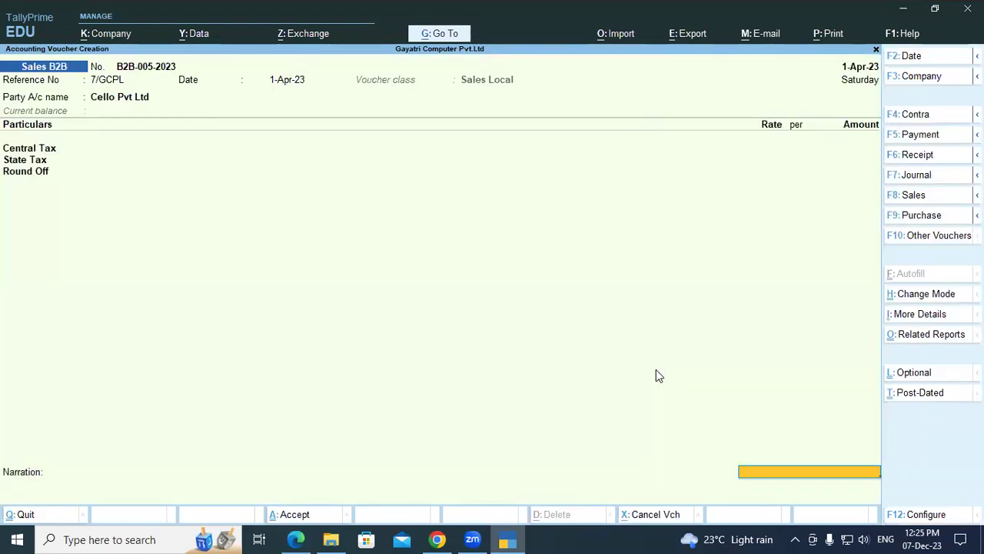
Set the voucher class of the Sales B2B voucher to Not Applicable.
key(F8)
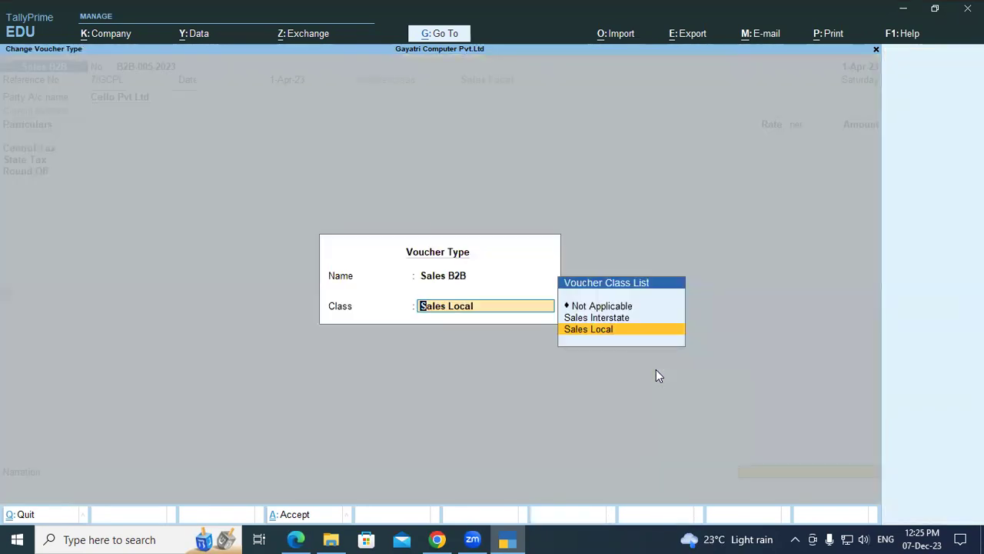
key(Up)
key(Up)
key(Return)
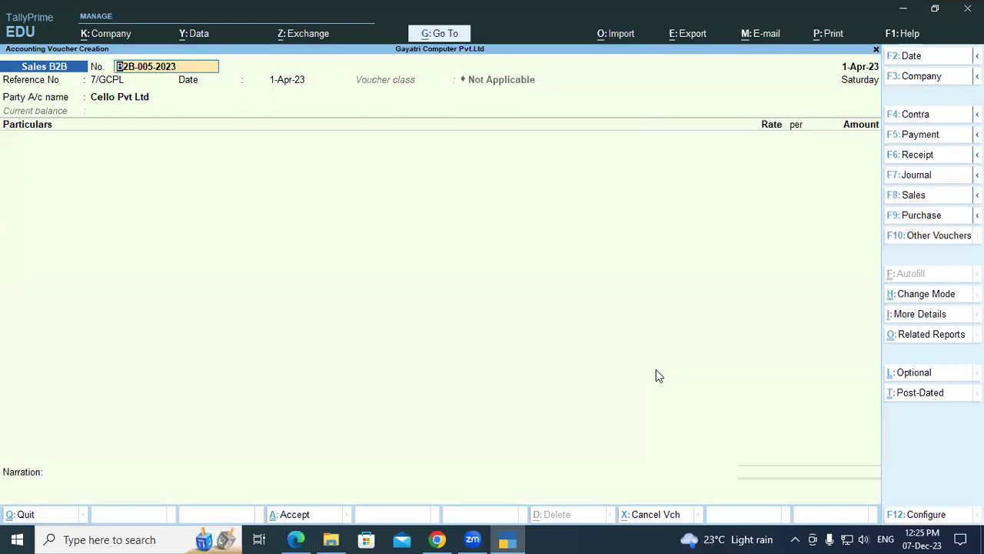
Keep the voucher number, reference, date and party, and accept the blank dispatch details and existing party details up to the first Particulars line.
key(Return)
key(Return)
key(Return)
key(Return)
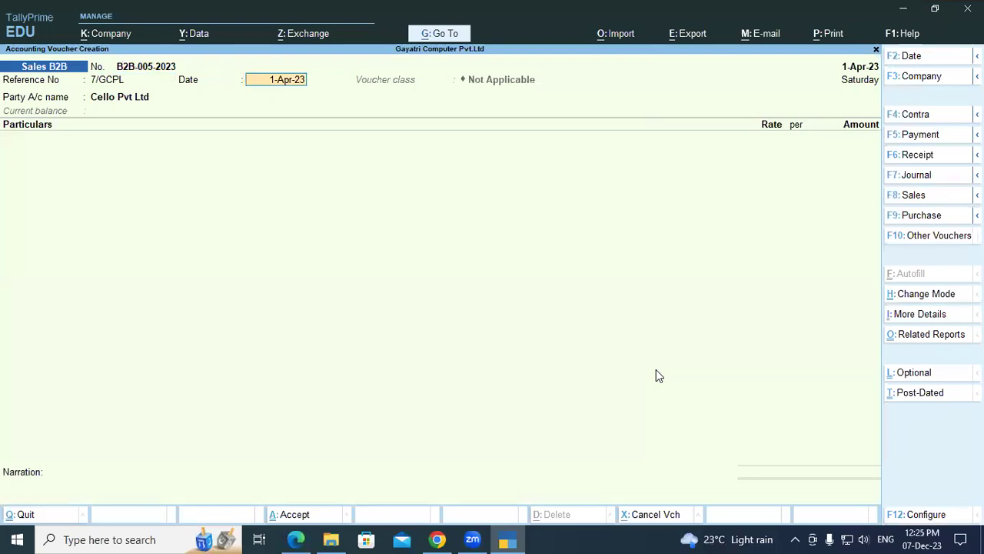
key(Return)
key(Return)
key(Return)
key(Return)
key(Return)
key(Return)
key(Return)
key(Return)
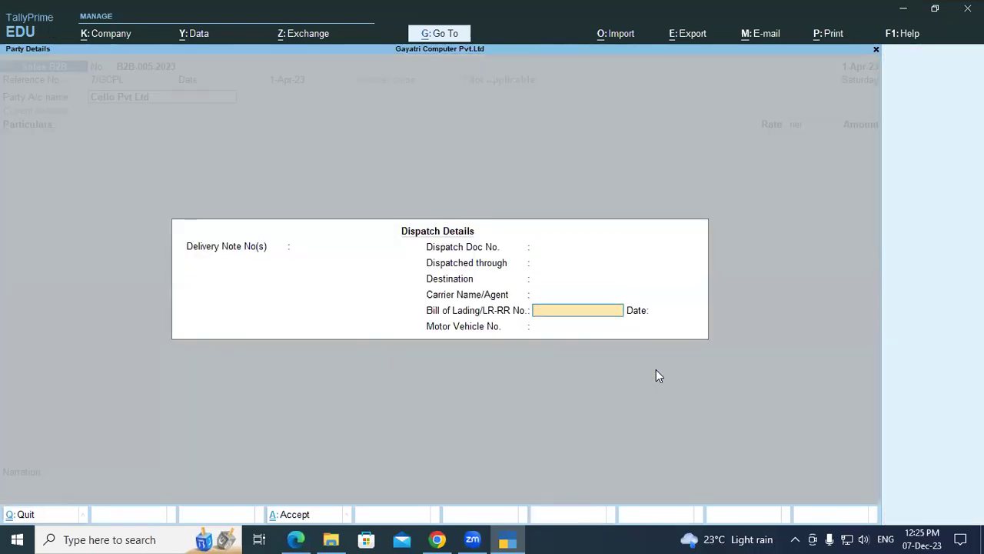
key(Return)
key(Return)
key(Return)
key(Return)
key(Return)
key(Return)
key(Return)
key(Return)
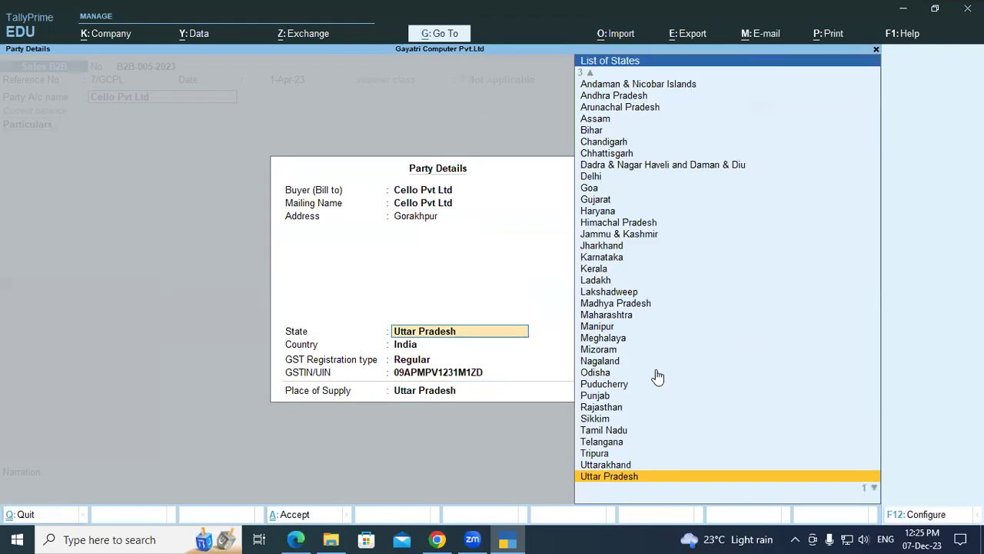
key(Return)
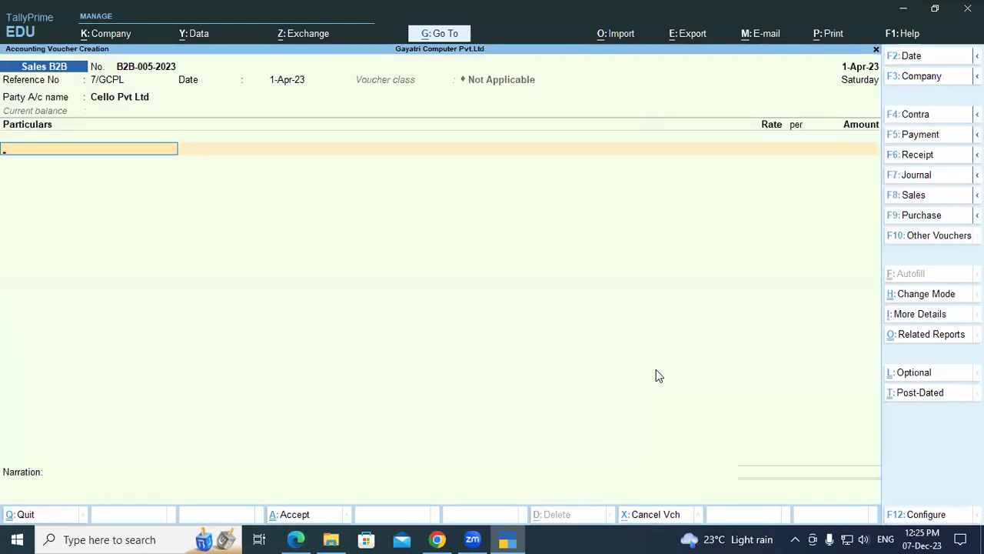
Create a new ledger from the Particulars line and name it Advertising Services, copying the name from the exercise PDF in Edge.
key(alt)
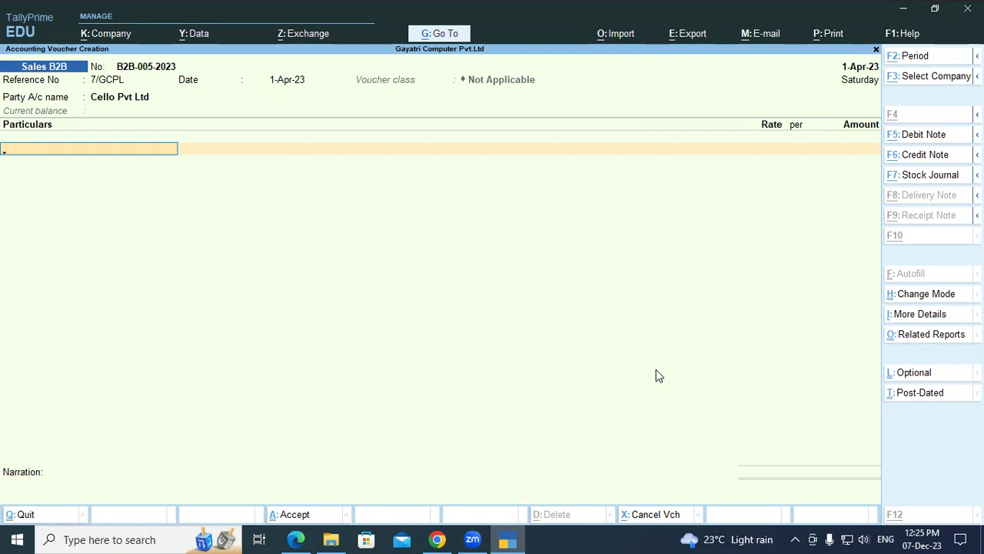
key(alt+Tab)
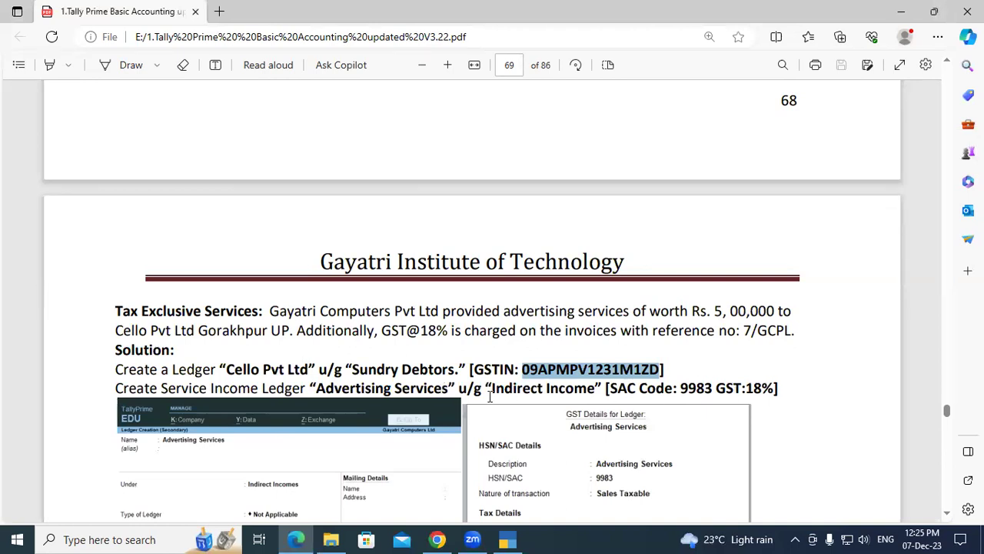
drag(318, 389, 448, 392)
key(ctrl+c)
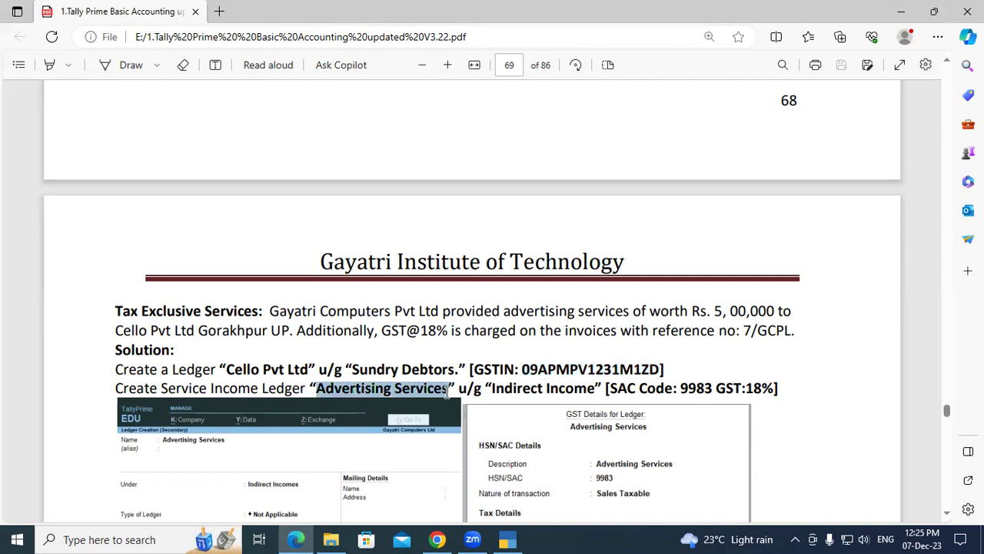
key(alt+Tab)
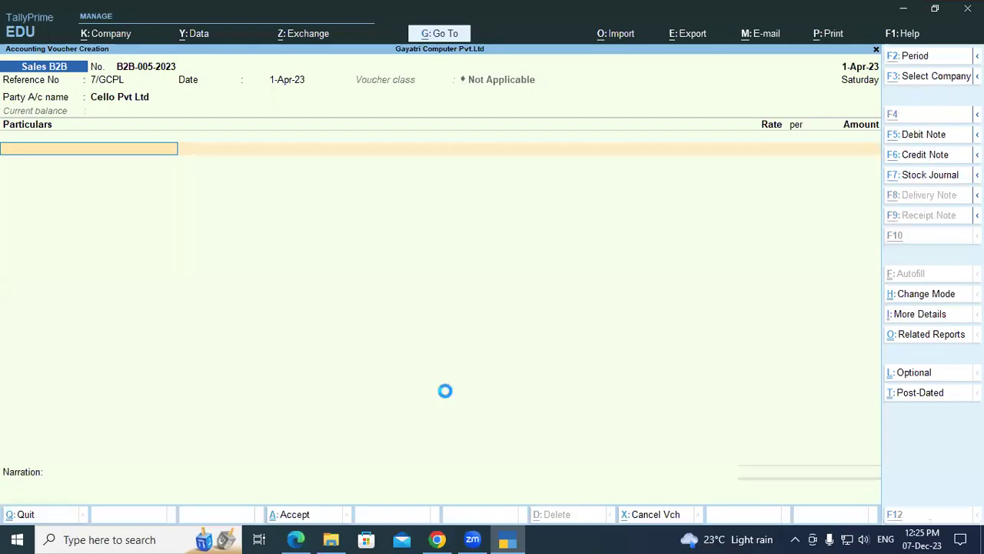
key(alt+c)
key(ctrl+alt+v)
key(Return)
key(Return)
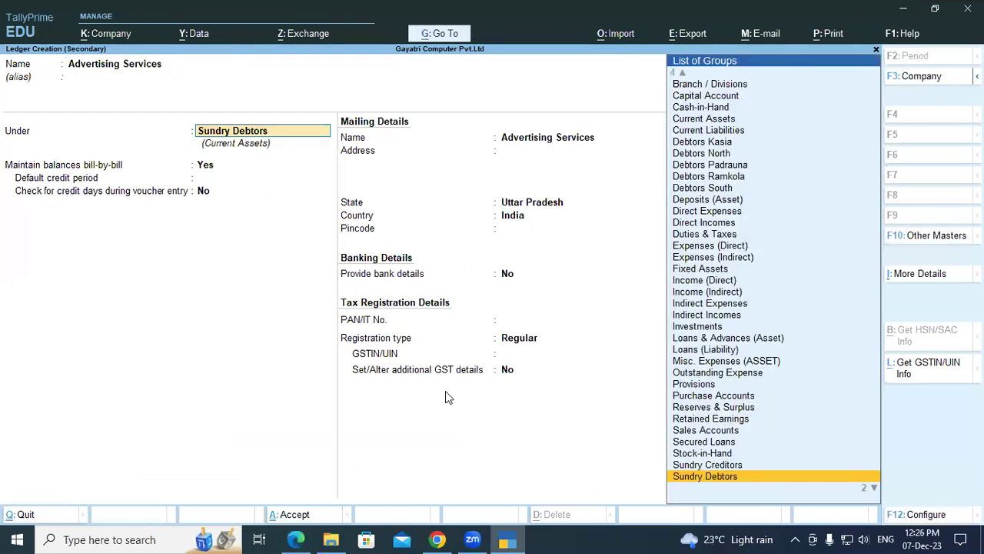
Place the Advertising Services ledger under Indirect Incomes, leaving ledger type and assessable value Not Applicable and GST Applicable.
text(In)
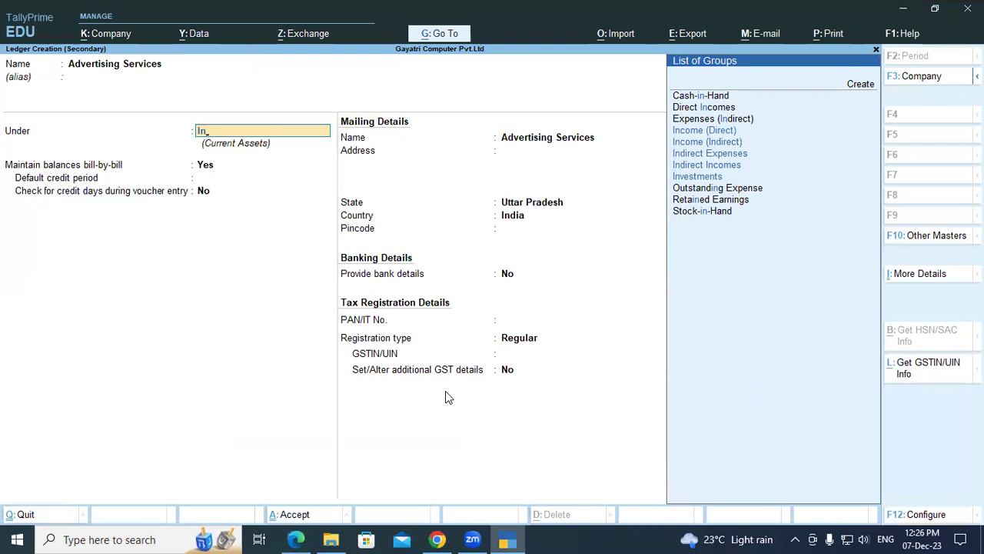
key(Down)
key(Down)
key(Down)
key(Down)
key(Return)
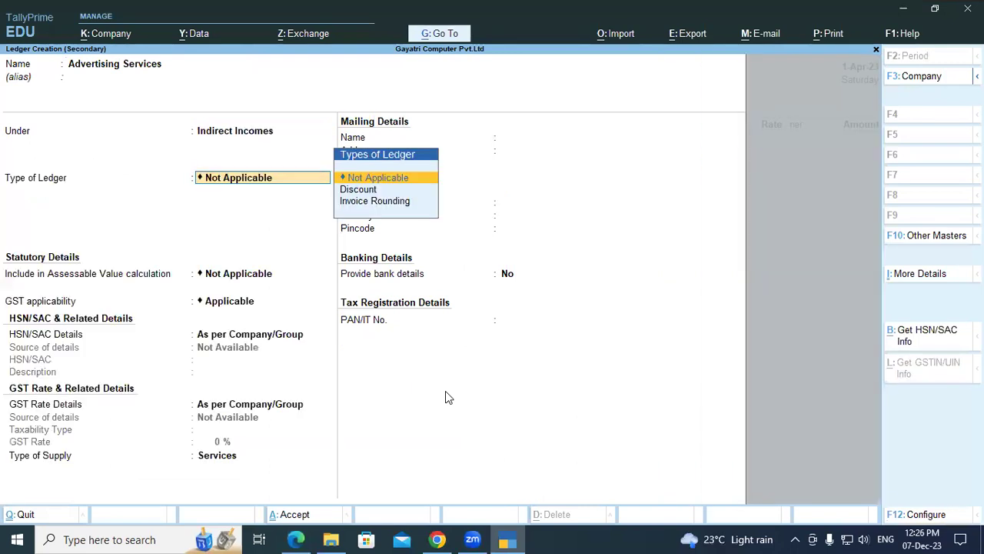
key(Return)
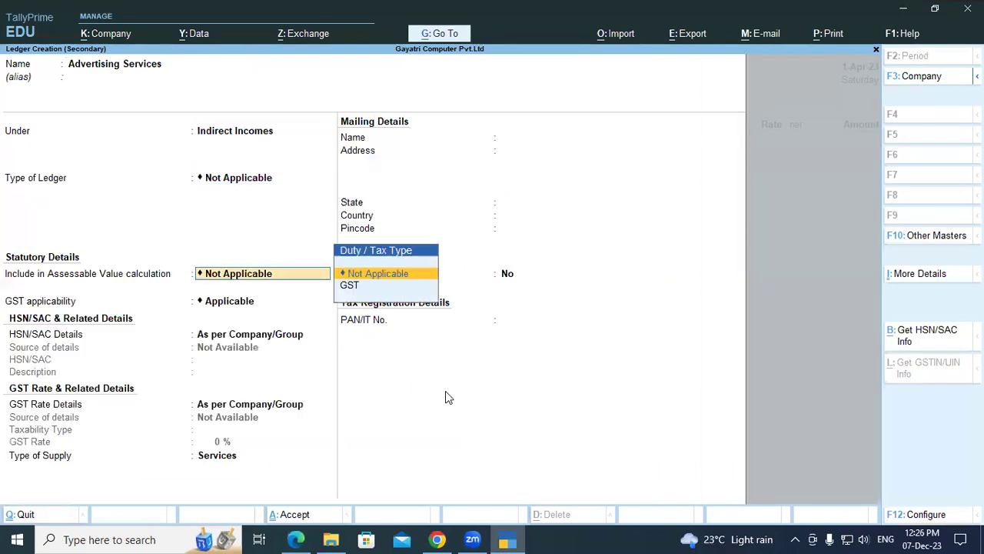
key(Return)
key(Return)
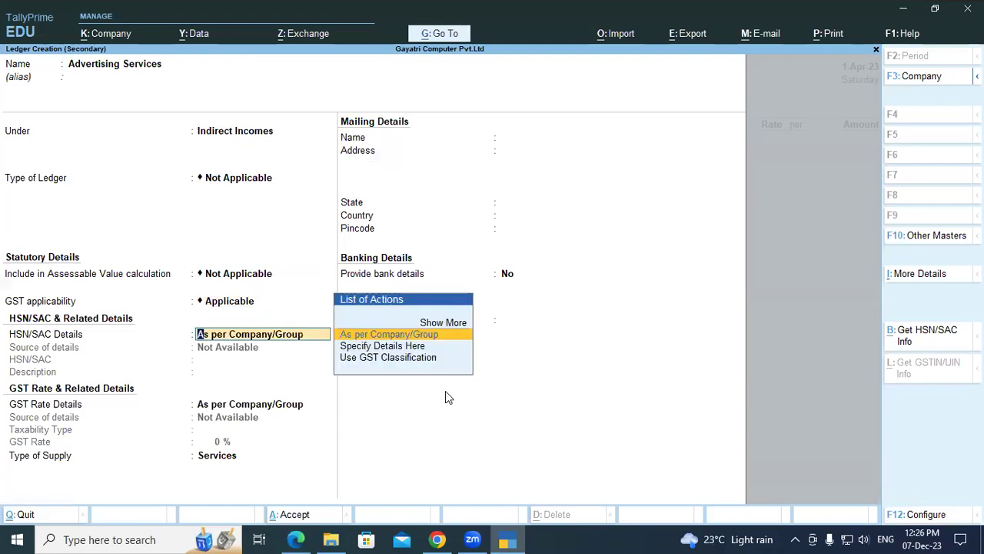
Set HSN/SAC Details to Specify Details Here and enter the SAC code 9983 given in the exercise PDF.
key(Down)
key(Return)
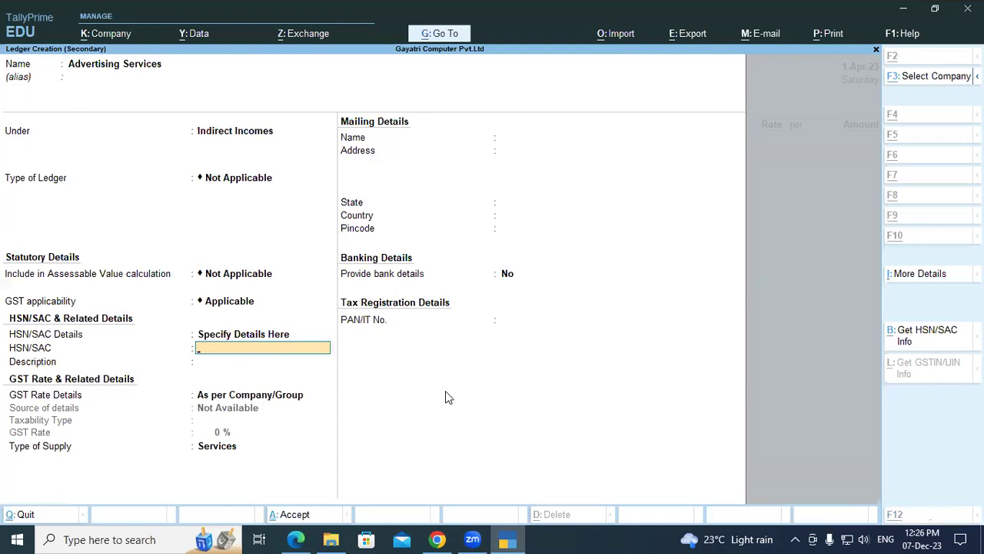
key(alt+Tab)
key(alt+Tab)
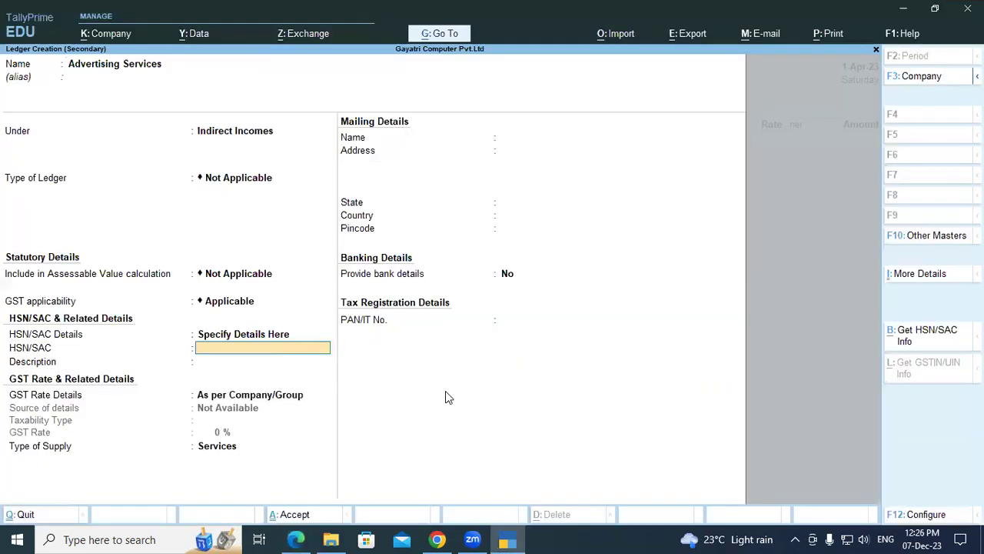
text(9983)
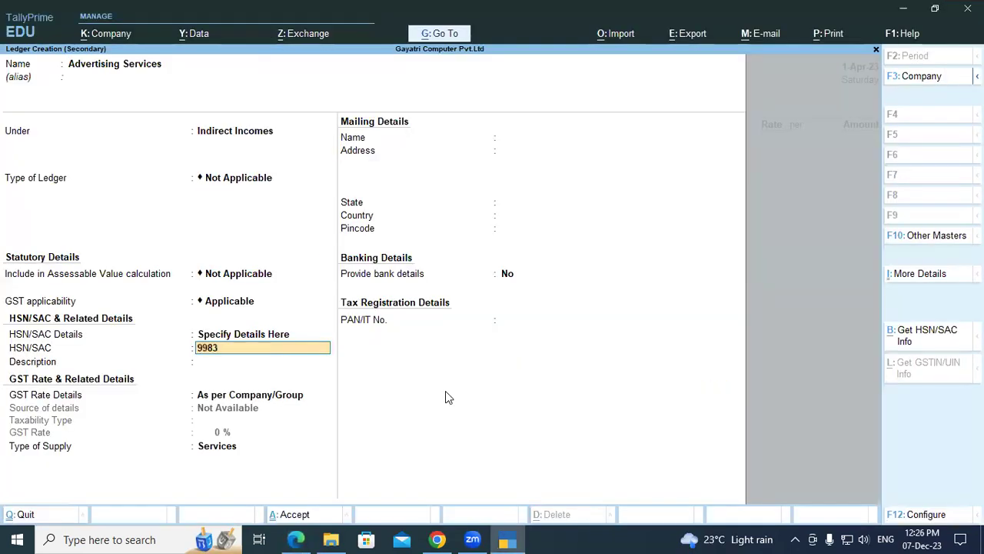
key(Return)
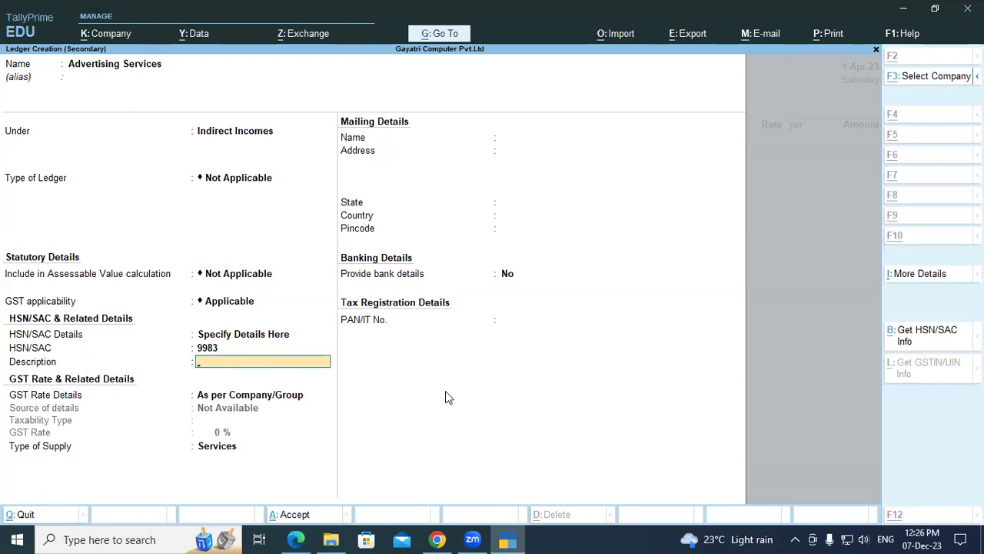
Enter Advertising Services as the SAC description, specify the GST rate details here as Taxable, and set the rate to 18%.
key(ctrl+v)
key(Return)
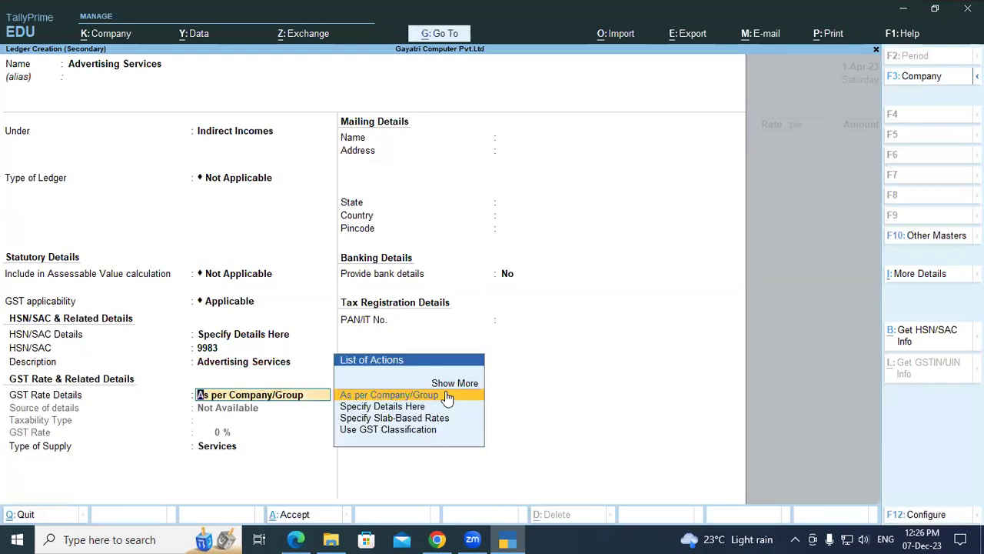
key(Down)
key(Return)
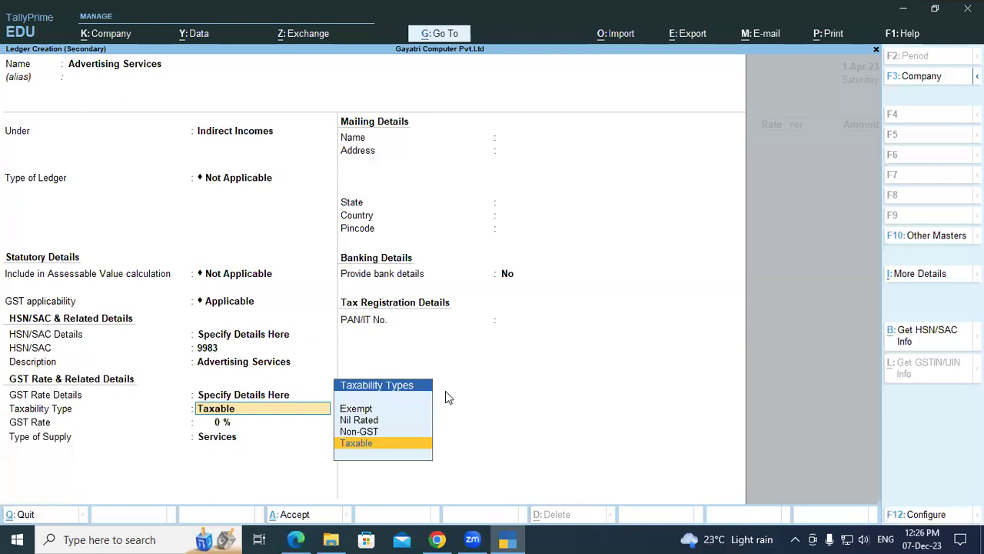
key(Return)
text(18)
key(Return)
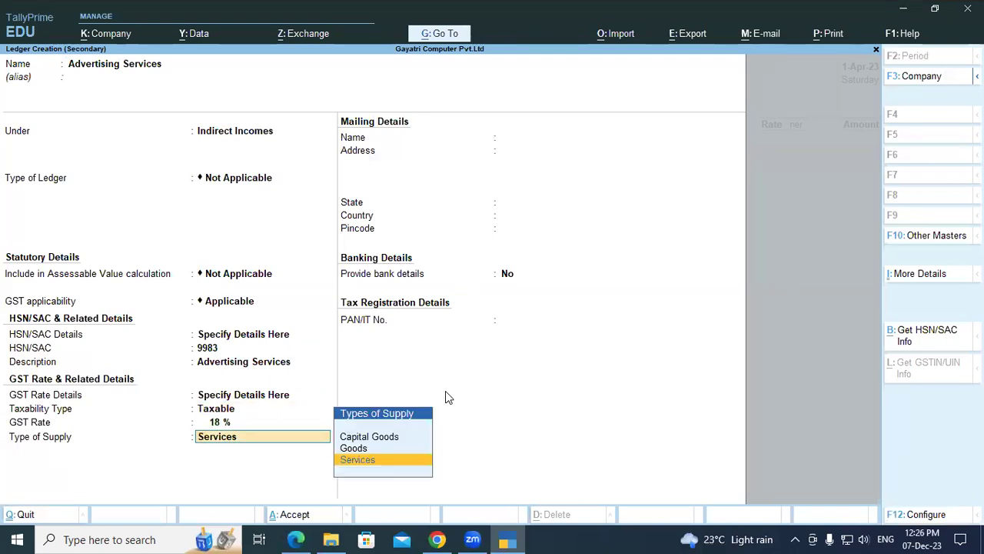
Keep Services as the type of supply and save the Advertising Services ledger into the invoice line.
key(Return)
key(Return)
key(Return)
key(Return)
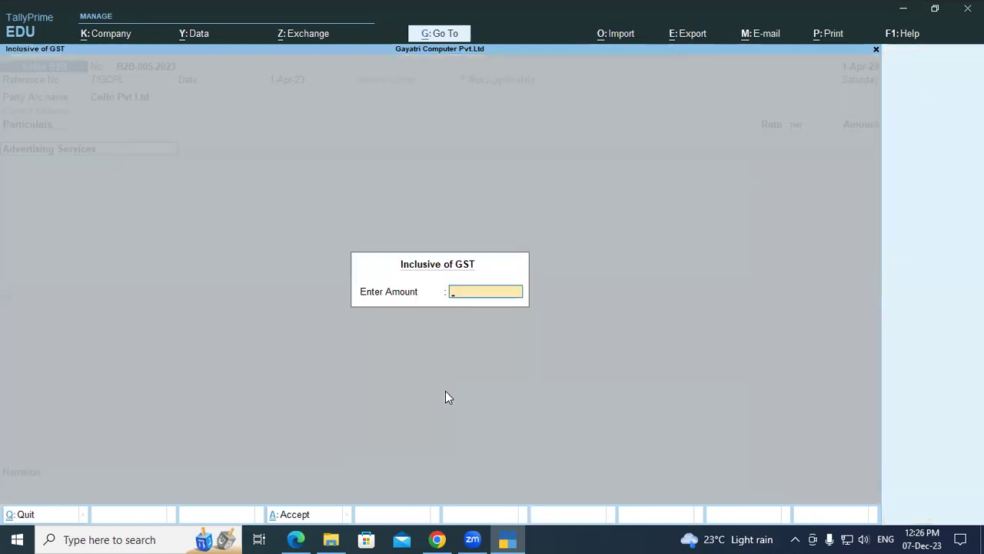
Leave the GST-inclusive amount blank, check the exercise PDF in Edge, and enter 500000 as the Advertising Services amount in TallyPrime.
key(Return)
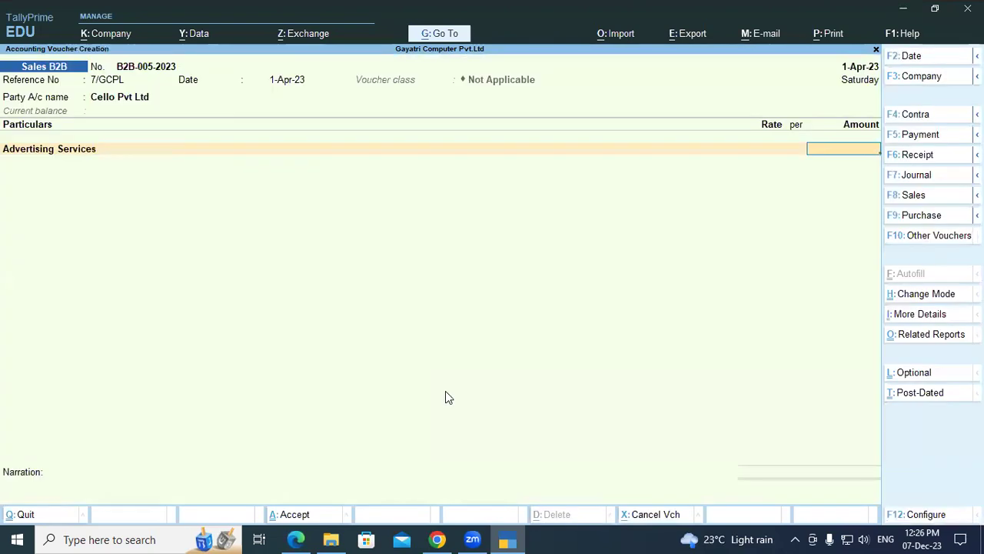
key(alt+Tab)
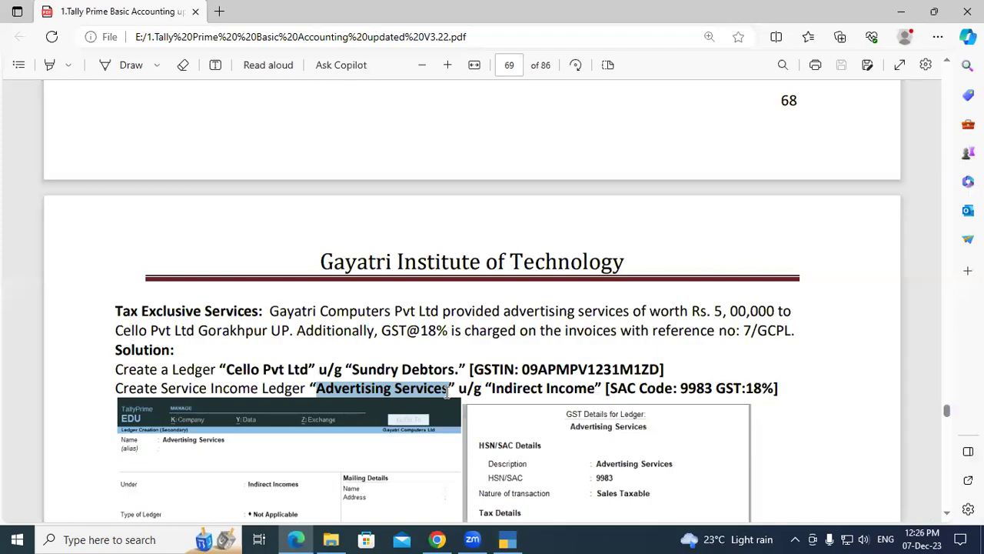
key(alt+Tab)
text(500000)
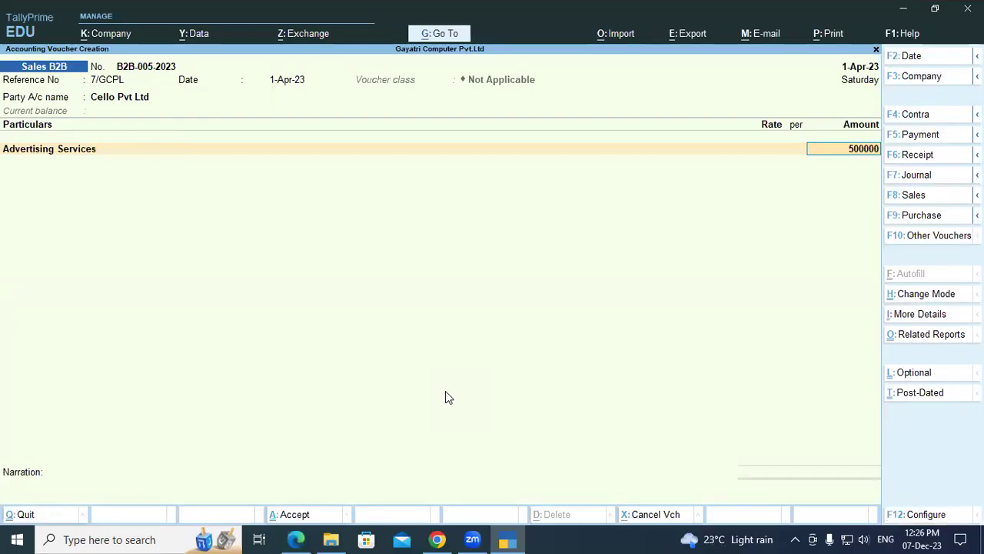
key(Return)
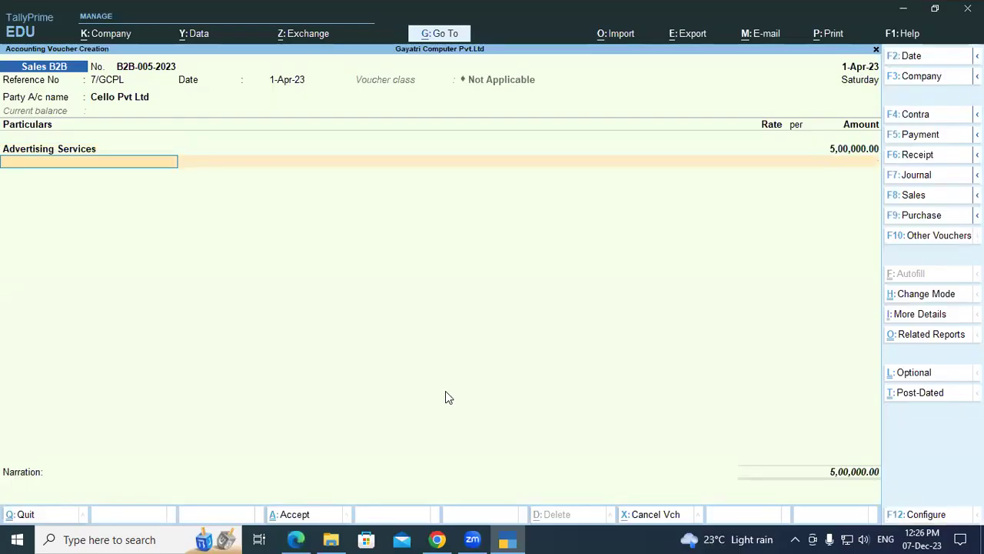
Add the Central Tax and State Tax ledgers below Advertising Services, accepting their calculated amounts.
text(Cen)
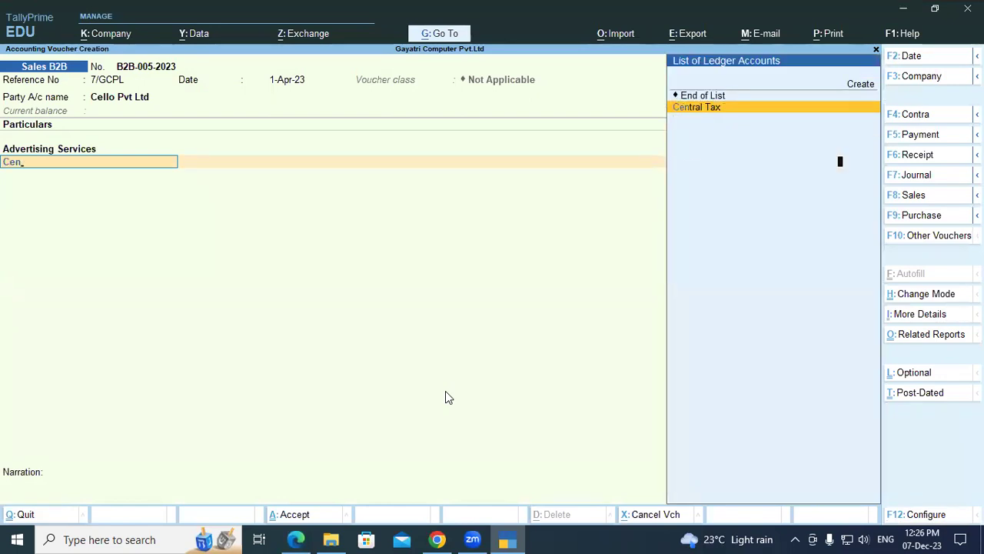
key(Return)
key(Return)
text(Sta)
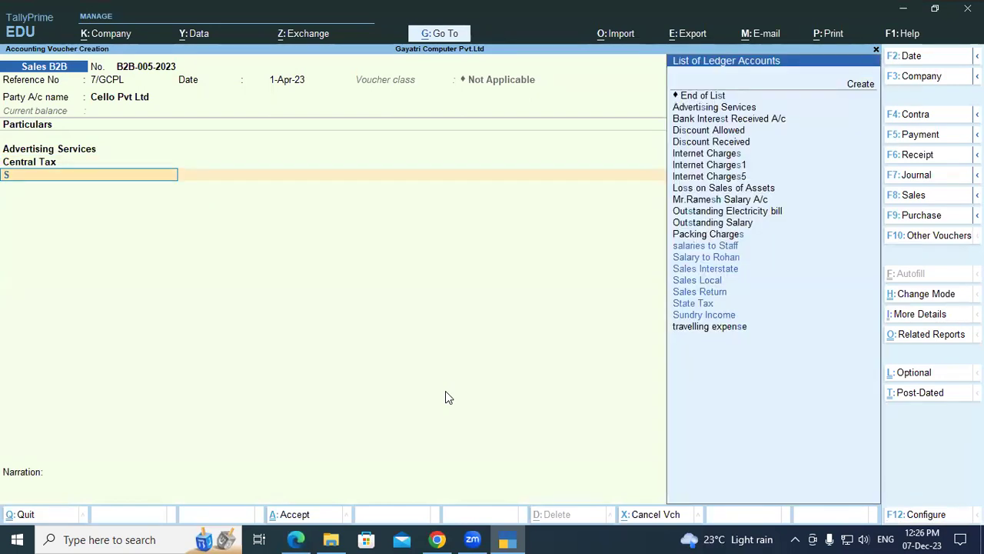
key(Return)
key(Return)
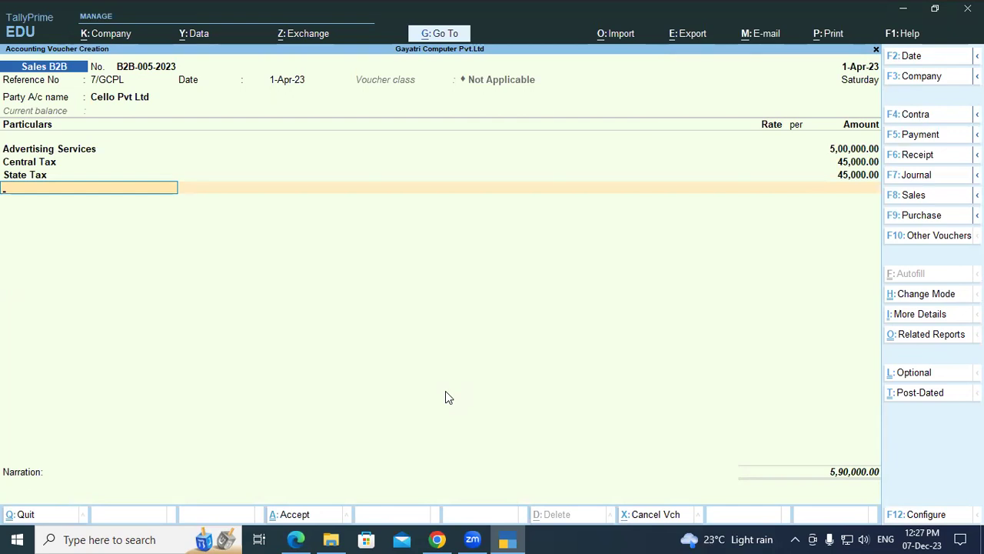
Accept the bill-wise details as New Ref, leave the narration blank, and save the Cello Pvt Ltd invoice without printing it.
key(Return)
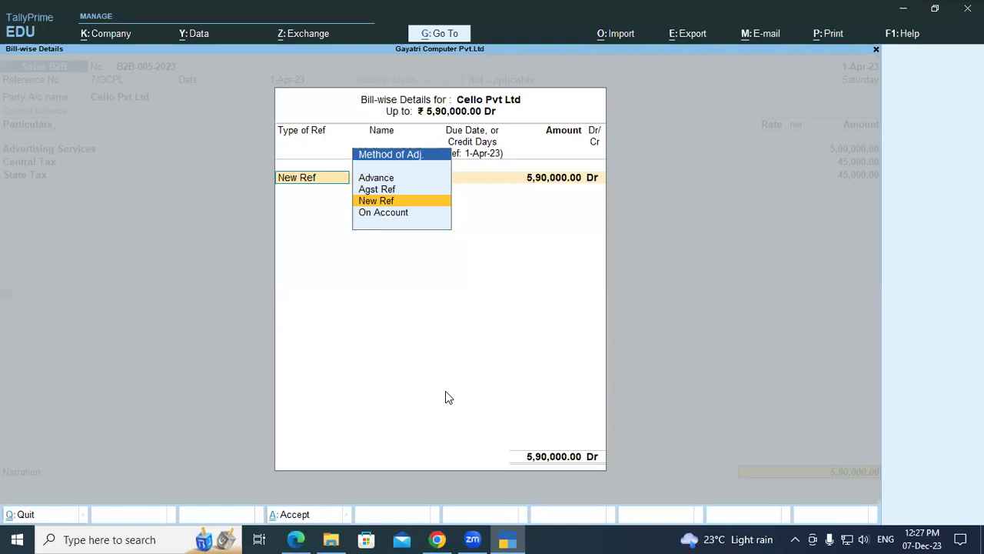
key(Return)
key(Return)
key(Return)
key(Return)
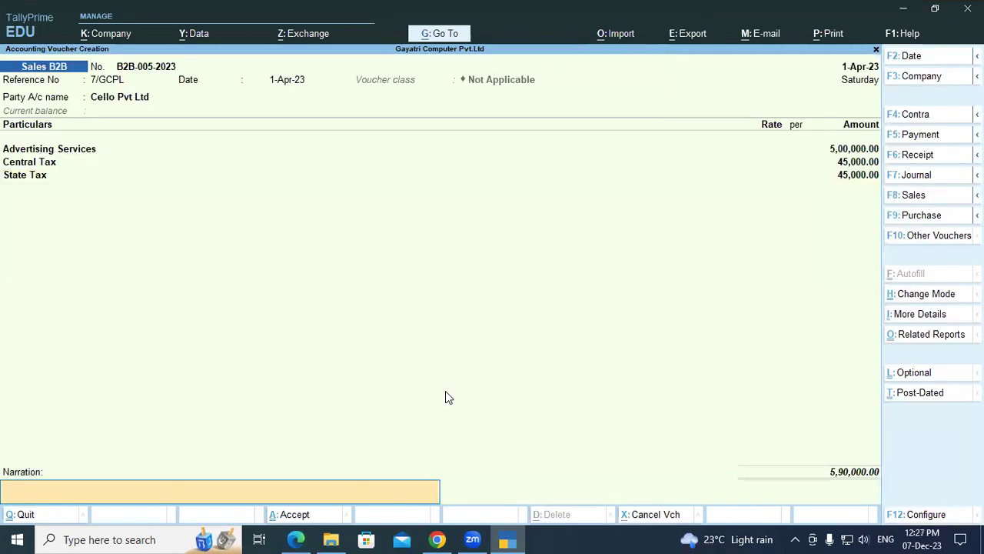
key(Return)
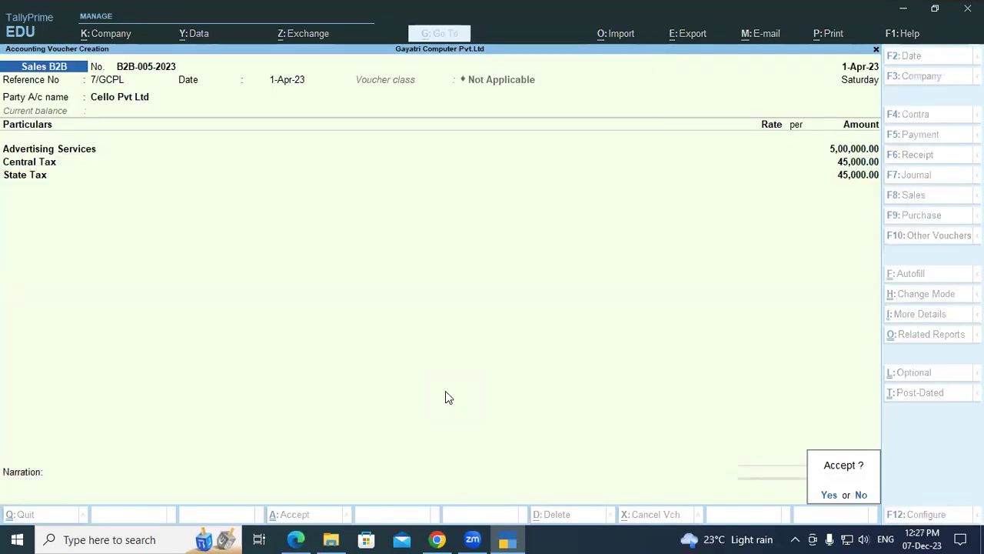
key(Return)
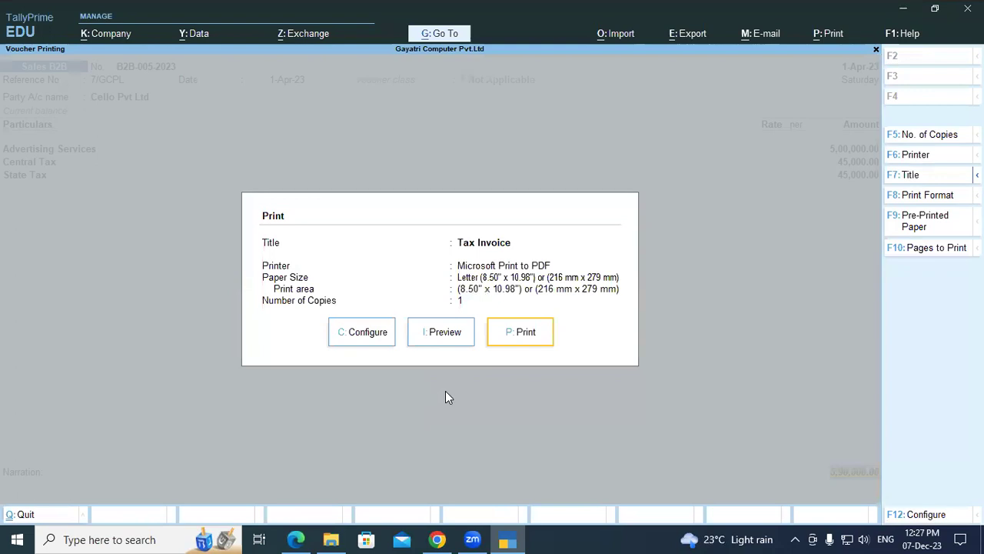
key(Escape)
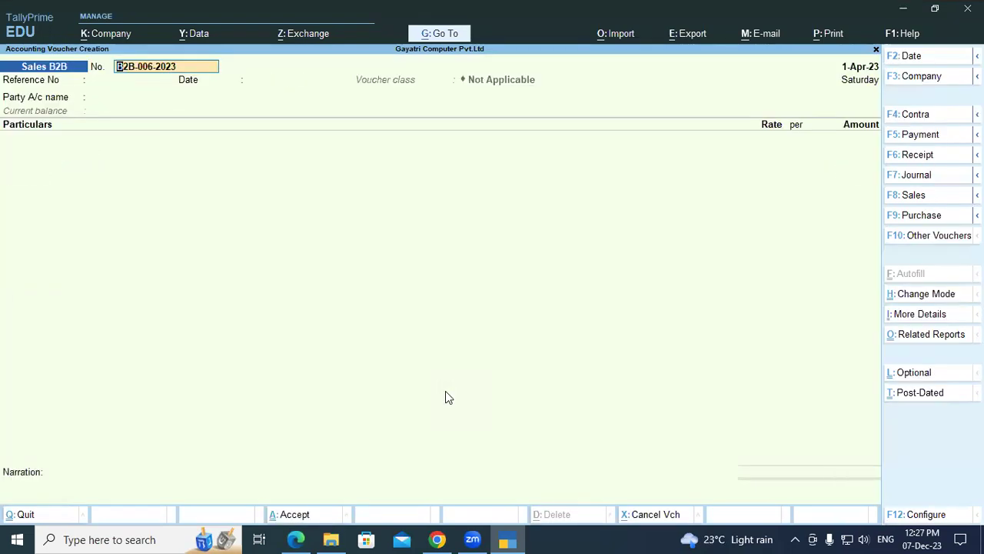
Switch to the exercise PDF in Edge and read the Tax Exclusive and Tax Inclusive Services explanations and the reference 8/GCPL exercise.
key(alt+Tab)
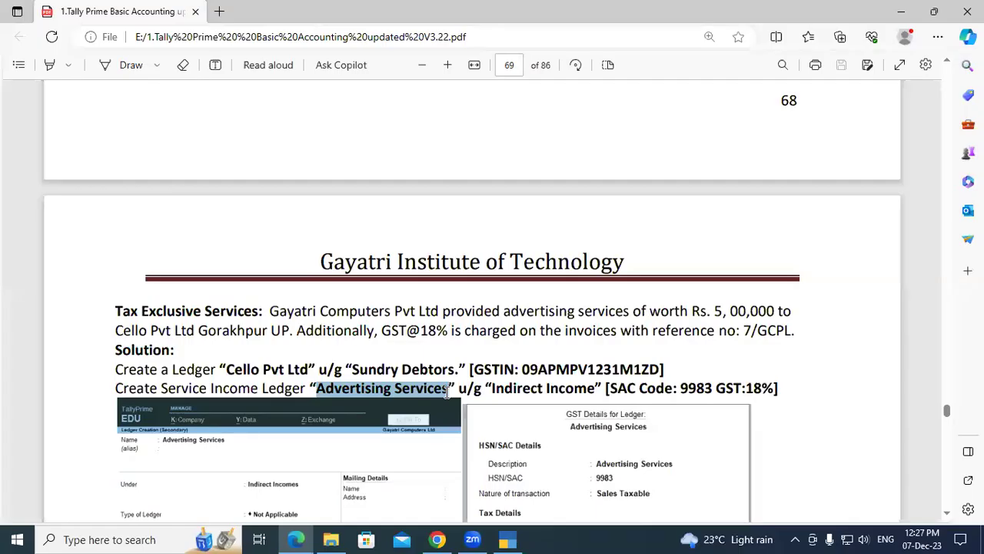
drag(116, 306, 145, 305)
click(146, 305)
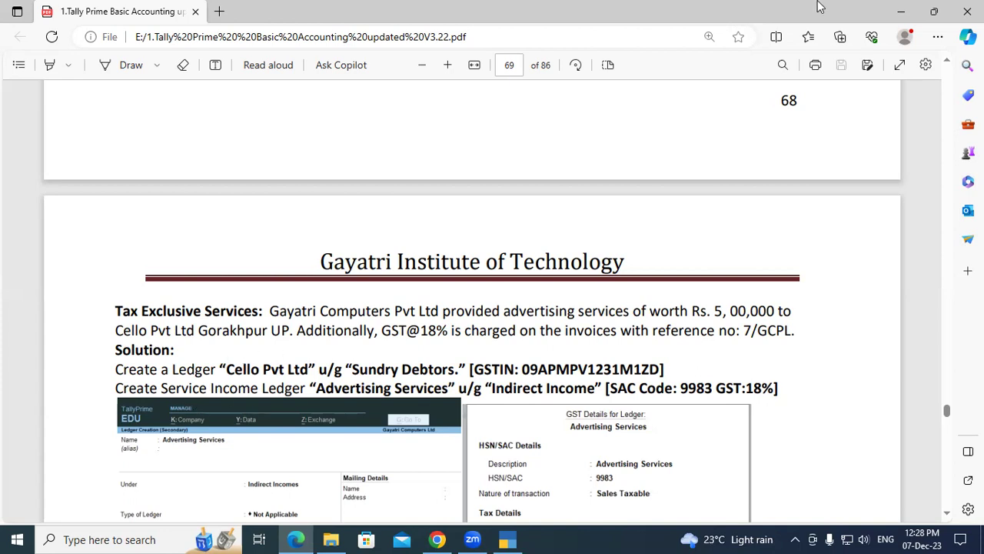
scroll(540, 405, down, 1)
scroll(537, 411, down, 6)
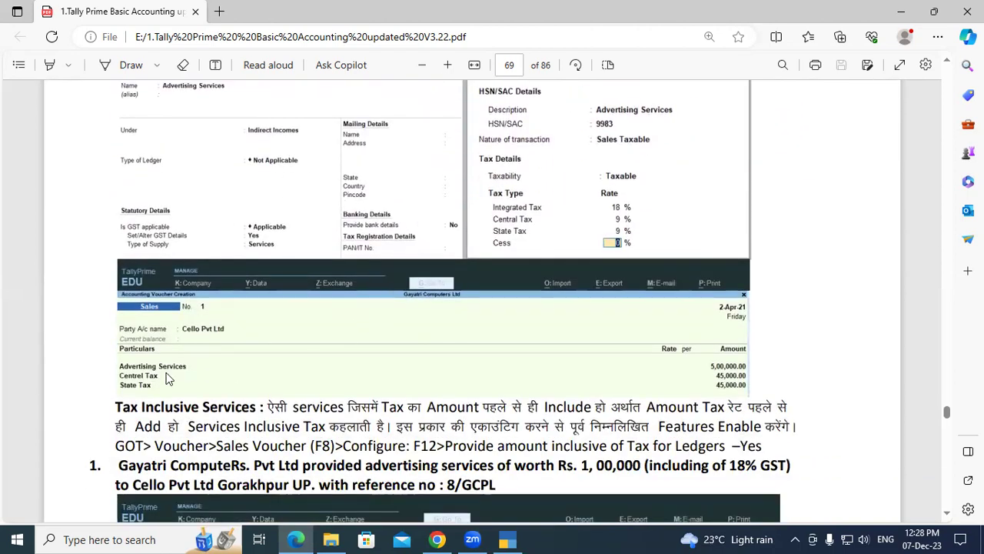
drag(114, 407, 253, 407)
click(253, 408)
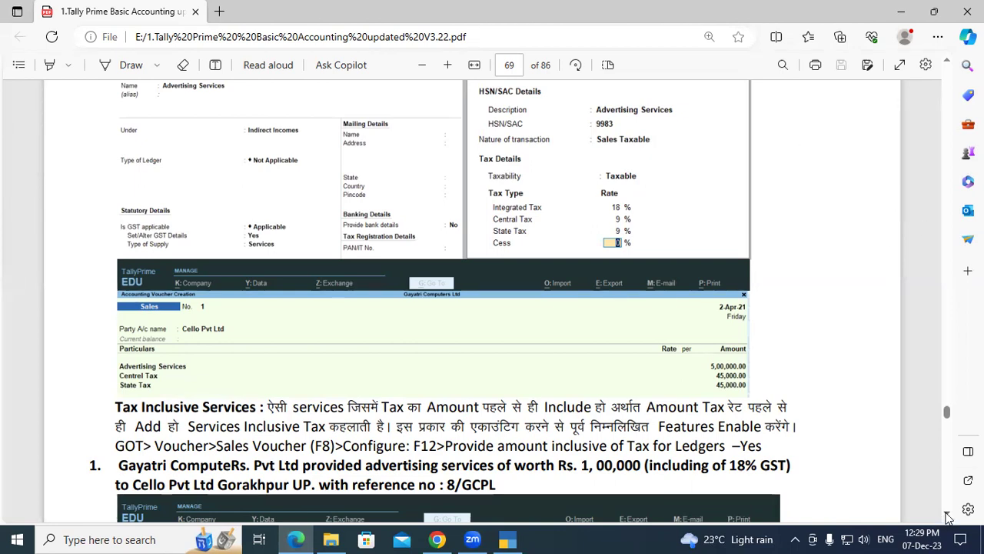
scroll(308, 400, down, 1)
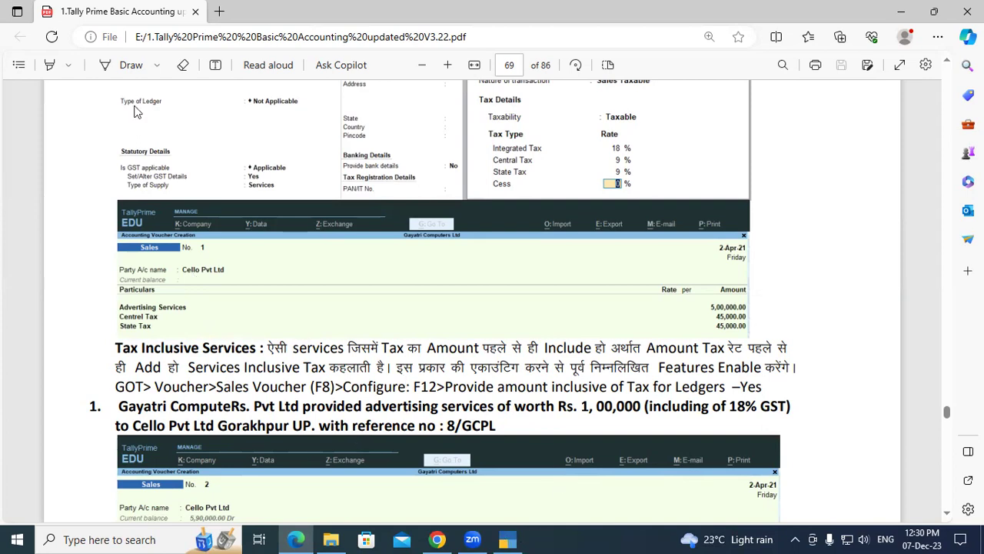
Switch to TallyPrime and give the new Sales B2B voucher reference number 8/GCPL, the default date and party Cello Pvt Ltd.
key(alt+Tab)
text(8/GCP)
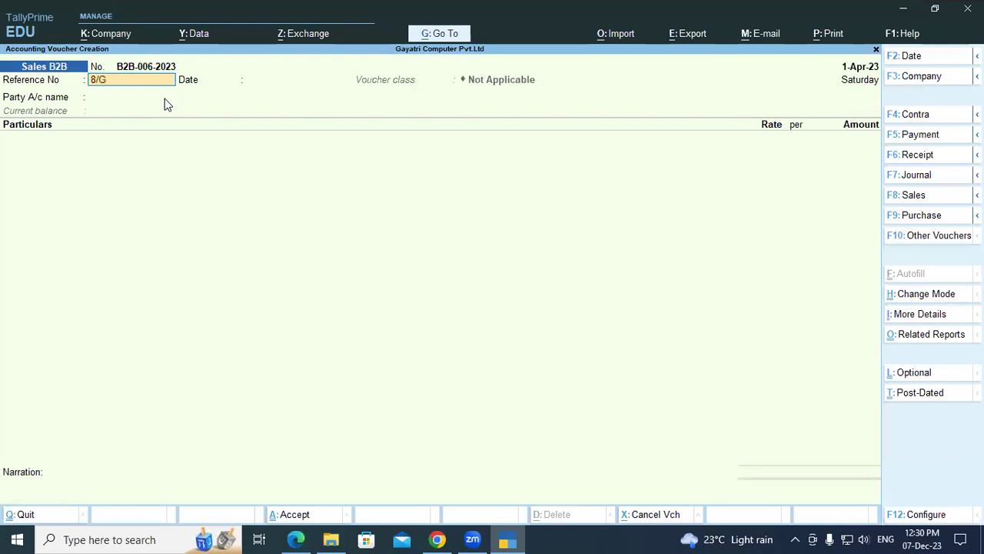
key(Return)
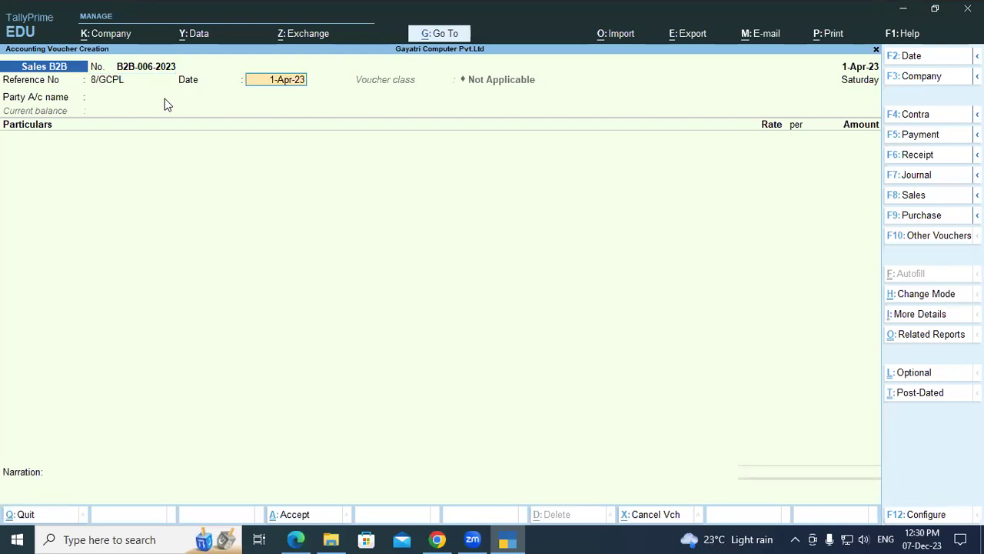
key(Return)
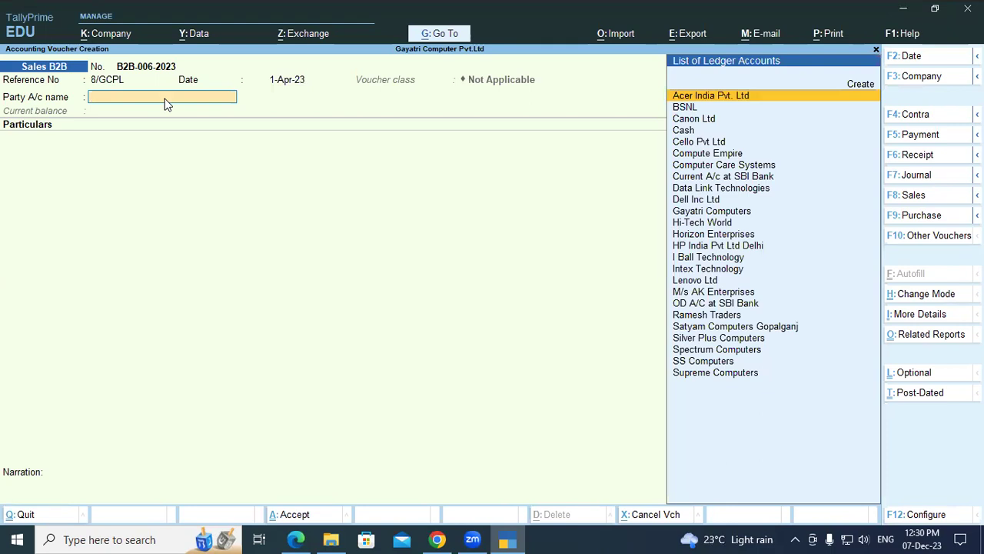
text(Cel)
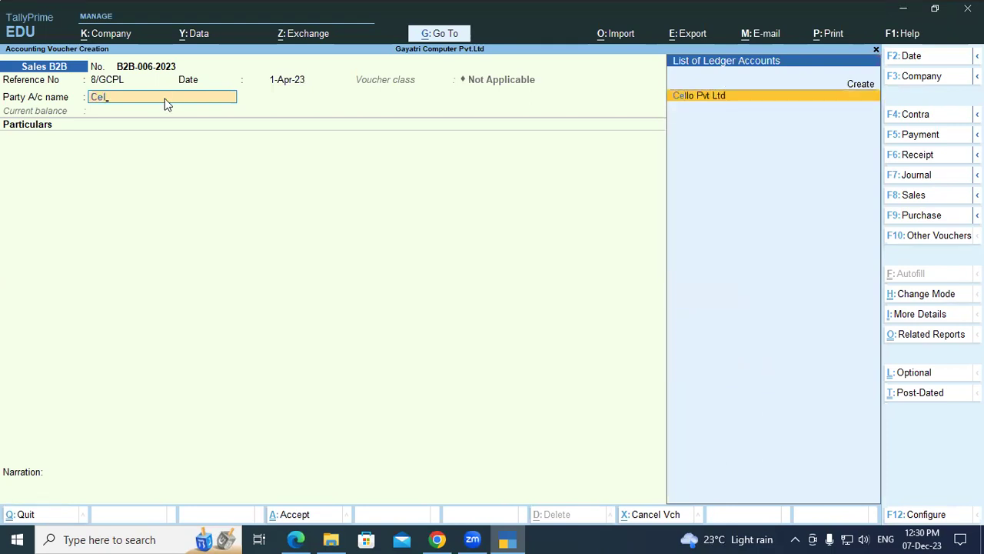
key(Return)
Accept the blank dispatch details and the existing party details for Cello Pvt Ltd up to the first Particulars line.
key(Return)
key(Return)
key(Return)
key(Return)
key(Return)
key(Return)
key(Return)
key(Return)
key(Return)
key(Return)
key(Return)
key(Return)
key(Return)
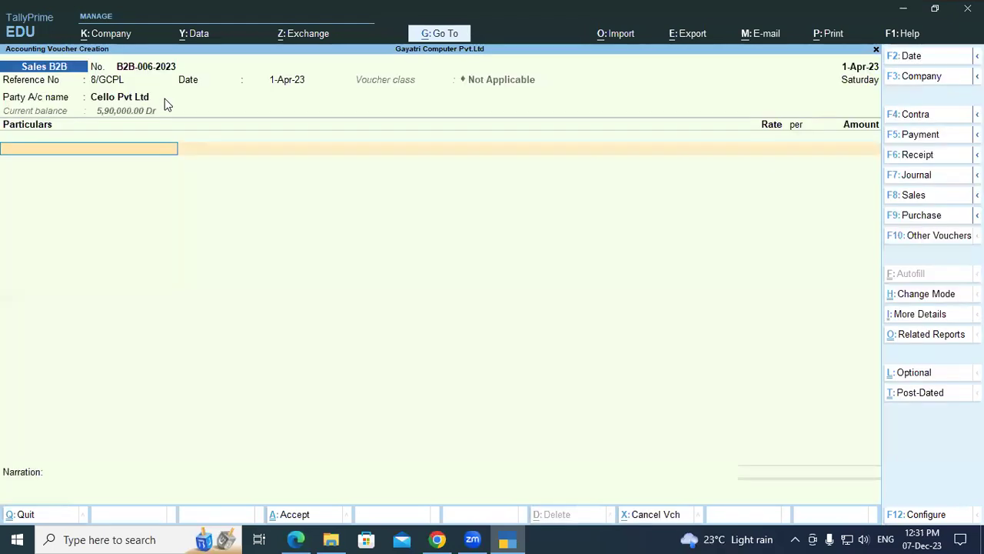
Add the Advertising Services ledger with a GST-inclusive amount of 100000 and accept the calculated taxable amount.
text(Ad)
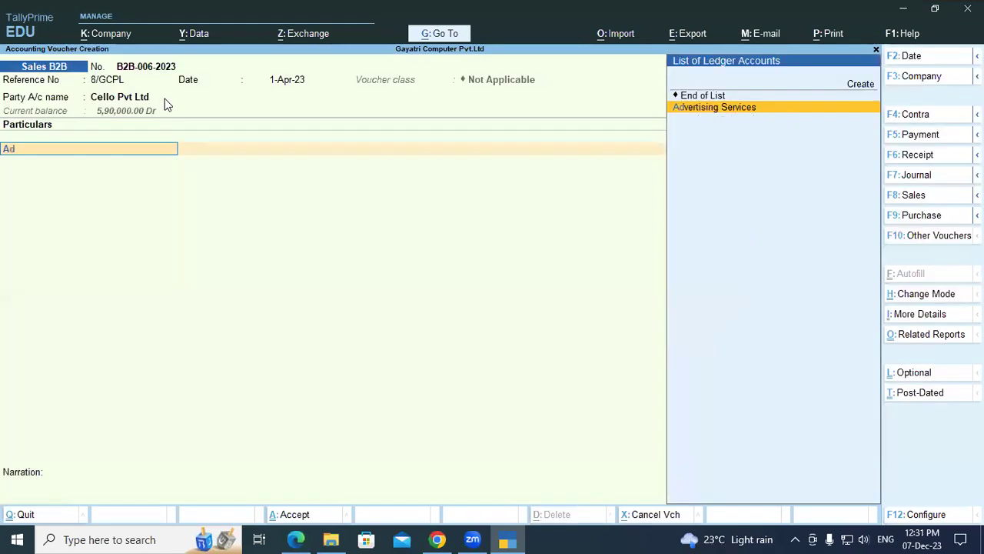
key(Return)
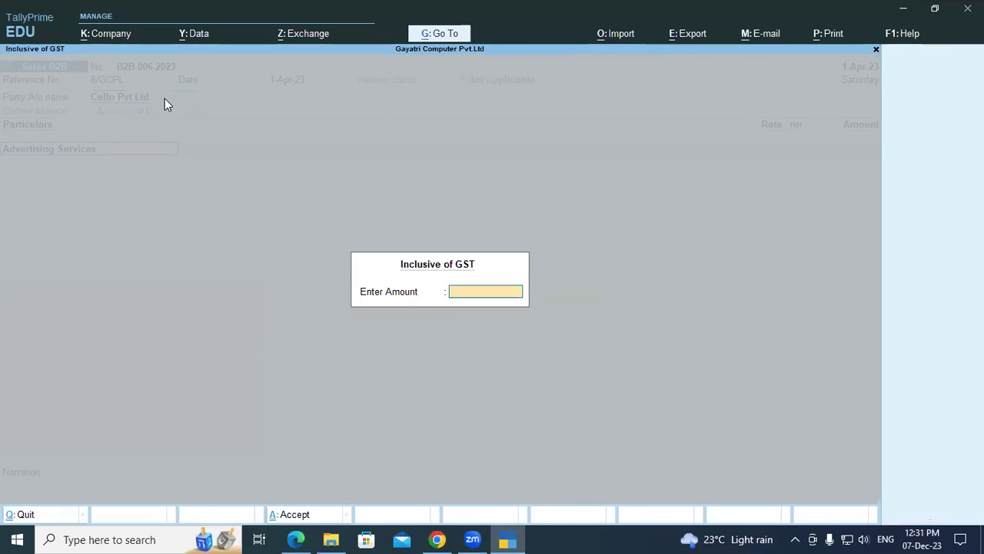
text(100000)
key(Return)
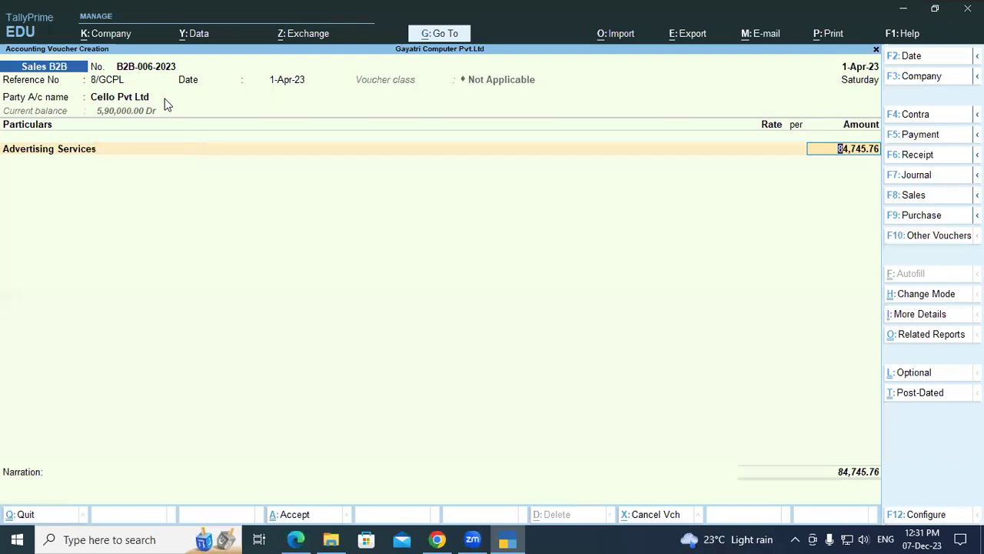
key(Return)
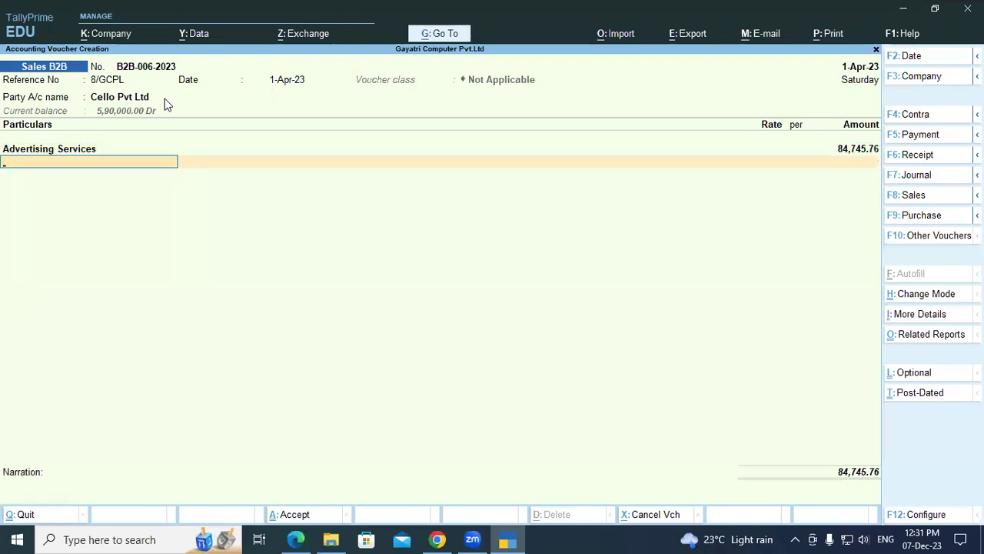
Add Central Tax and State Tax lines to the 8/GCPL invoice, accepting their calculated amounts.
text(cen)
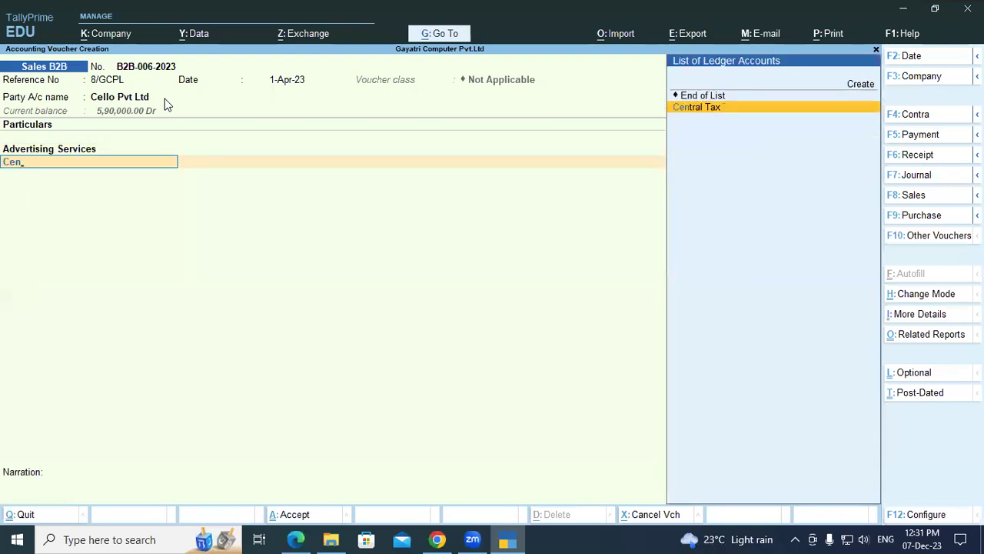
key(Return)
key(Return)
text(sta)
key(Return)
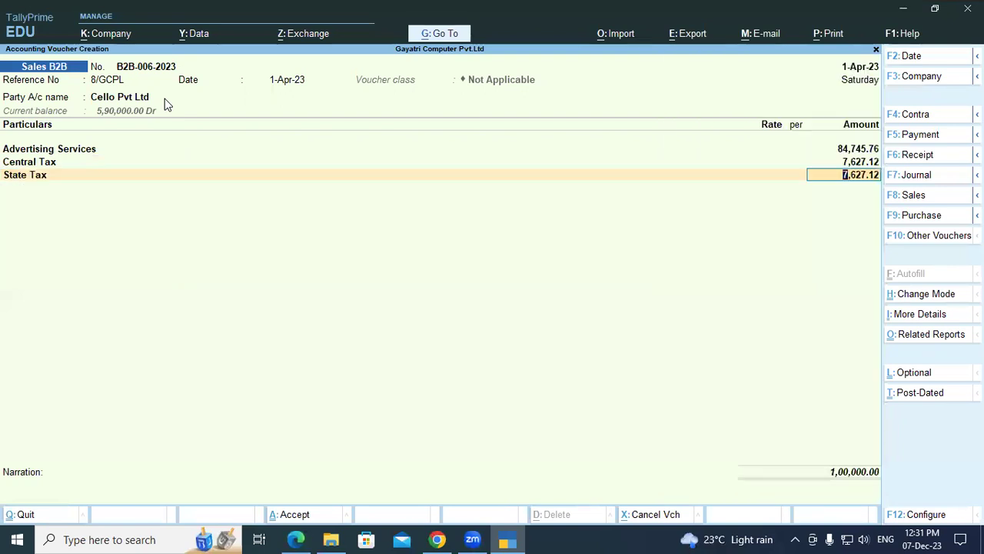
key(Return)
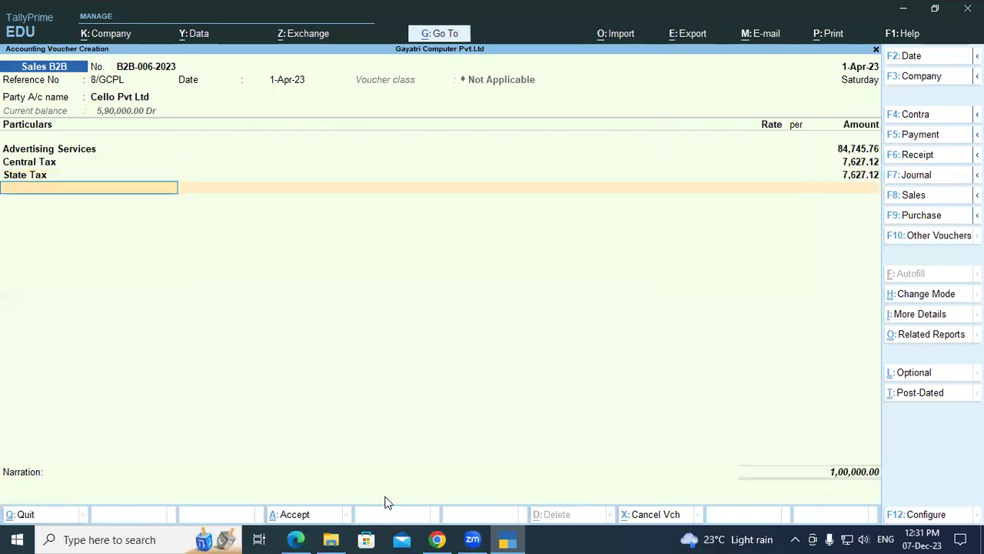